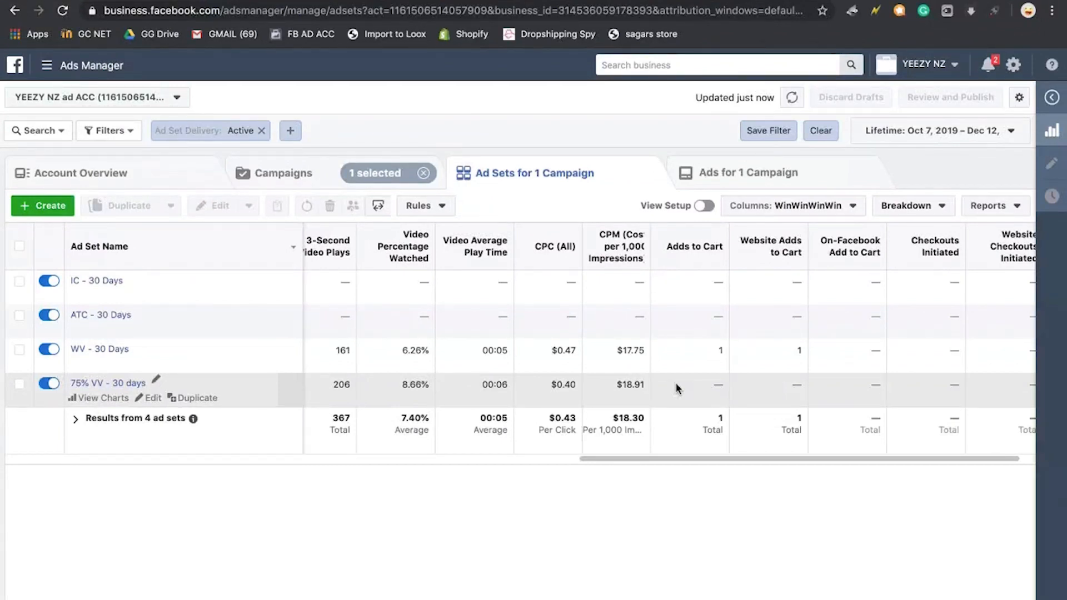
Review the 30-day retargeting ad sets' metrics from adds to cart back to link clicks and amount spent.
scroll(646, 385, "left", 10)
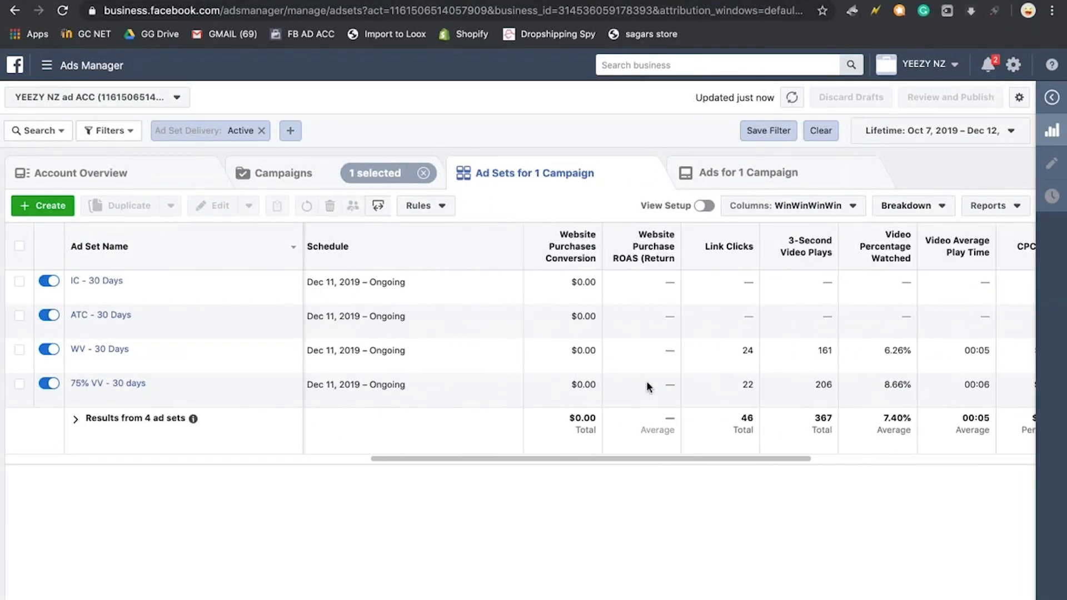
scroll(646, 381, "left", 2)
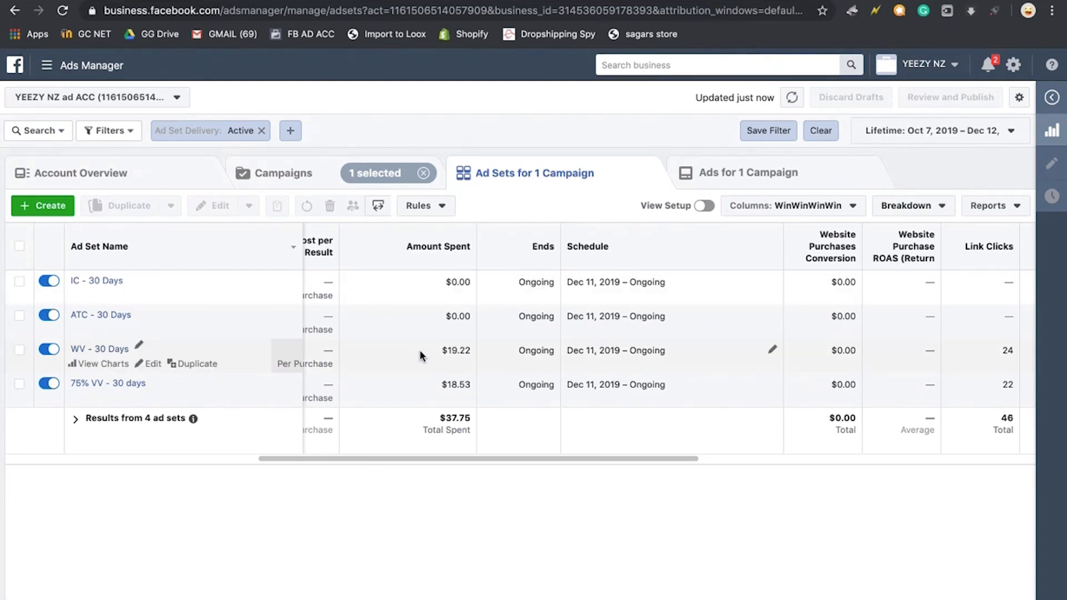
scroll(292, 355, "left", 2)
Return to the campaign list and compare the campaigns' purchase value, ROAS, video plays and click costs.
left_click(287, 174)
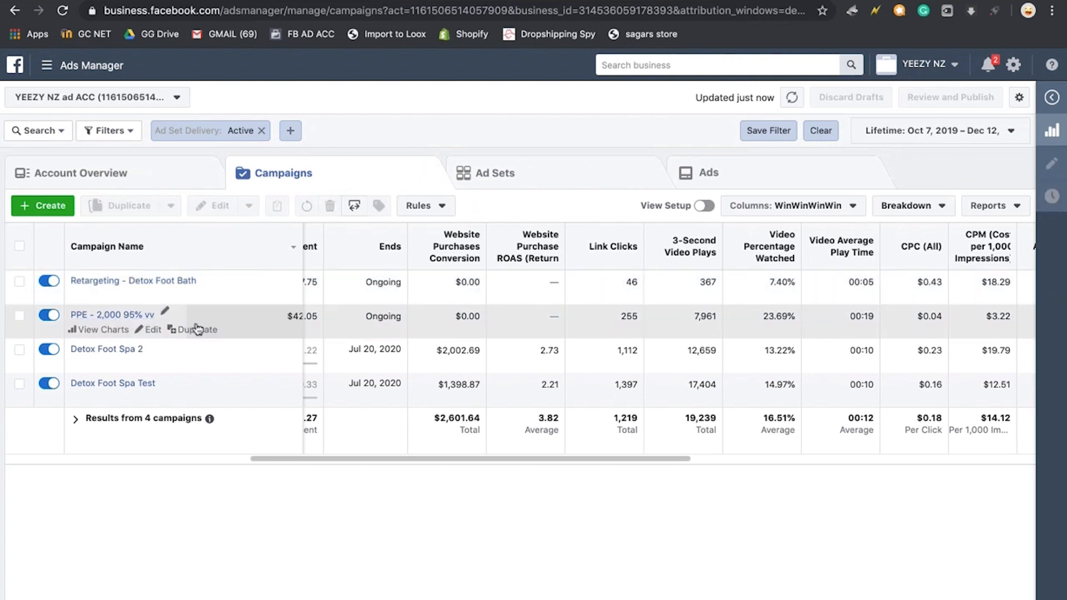
scroll(196, 328, "right", 3)
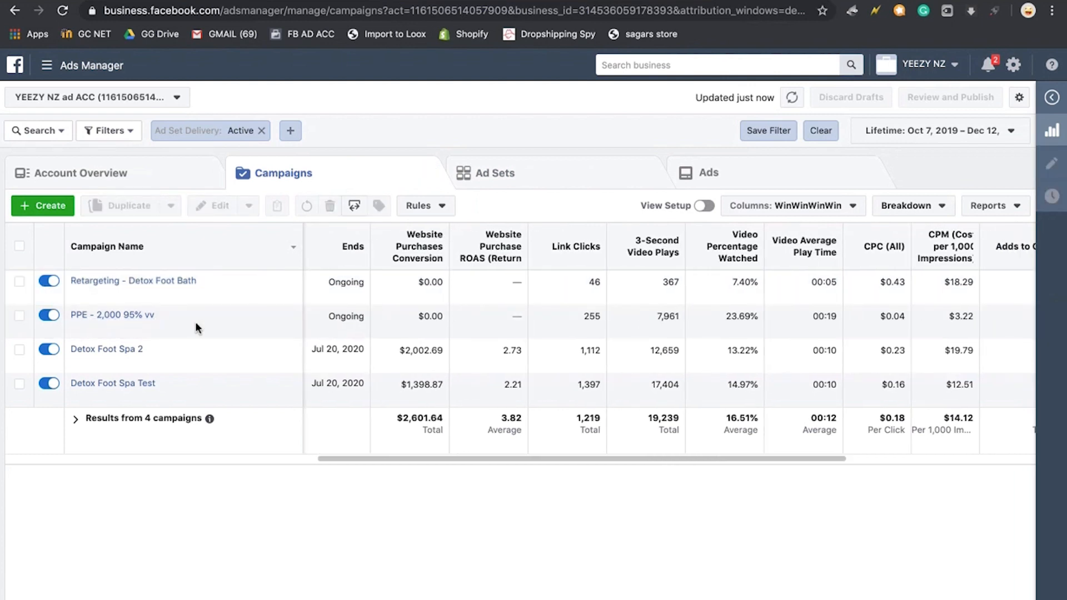
scroll(195, 324, "right", 1)
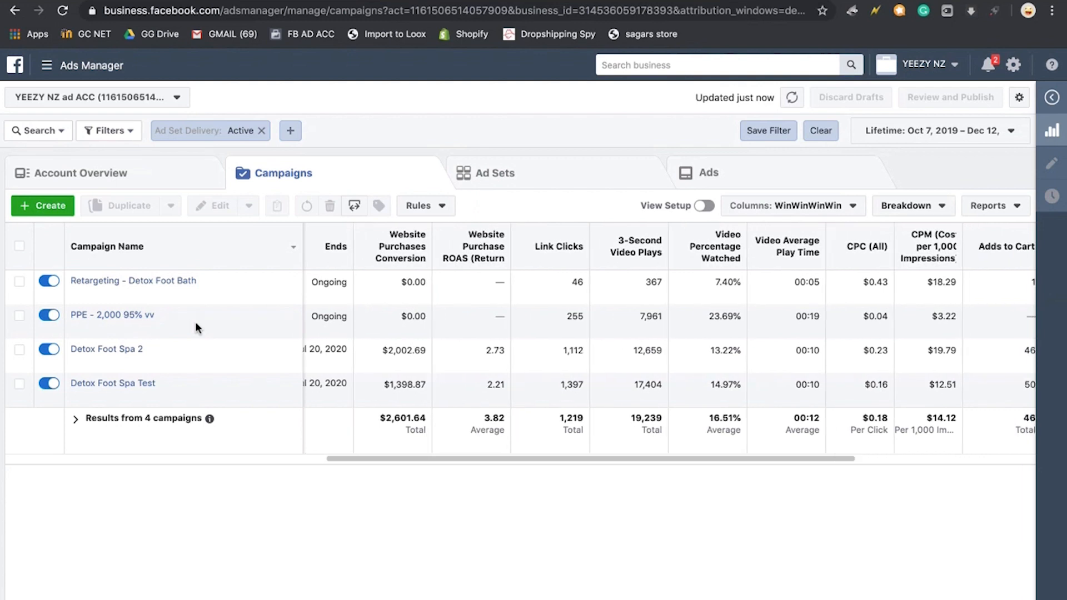
scroll(195, 321, "left", 2)
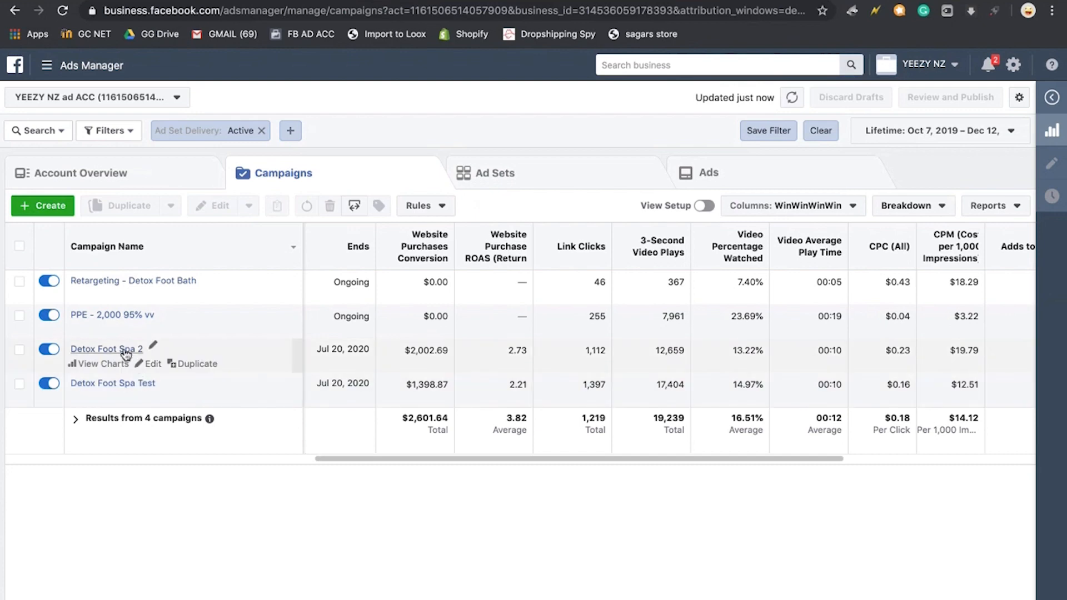
Open the Detox Foot Spa 2 campaign and examine its active ad sets' purchases, cost per result, amount spent and ROAS.
left_click(126, 350)
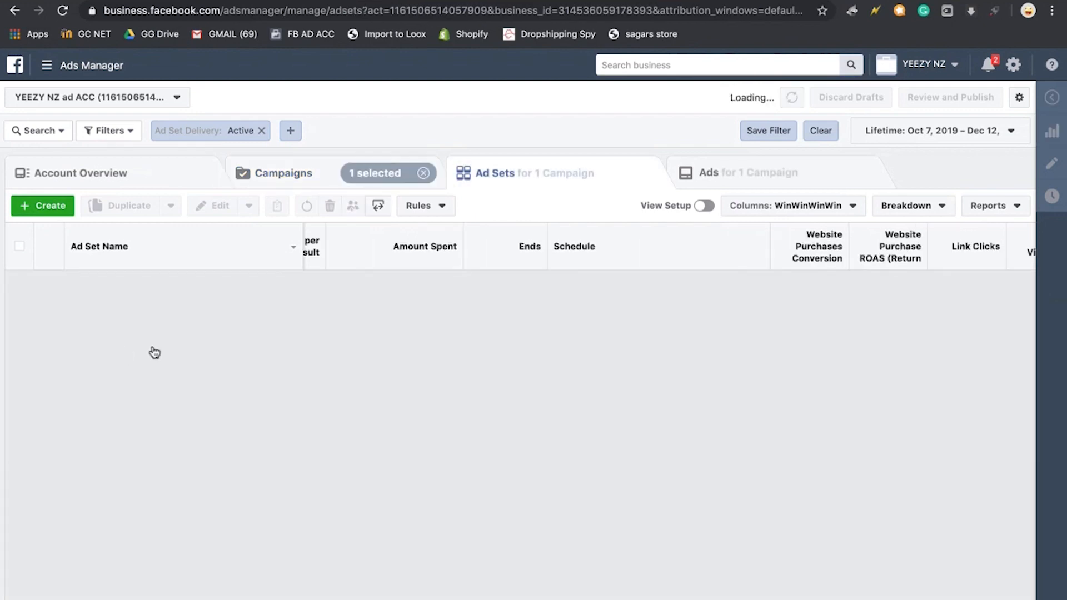
scroll(383, 384, "left", 5)
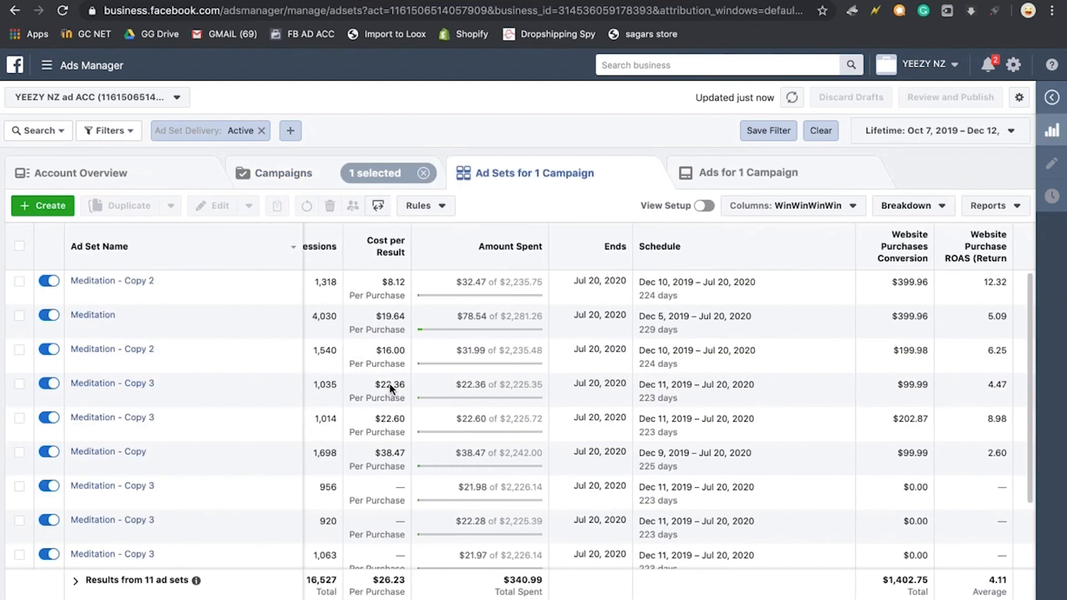
scroll(388, 383, "left", 5)
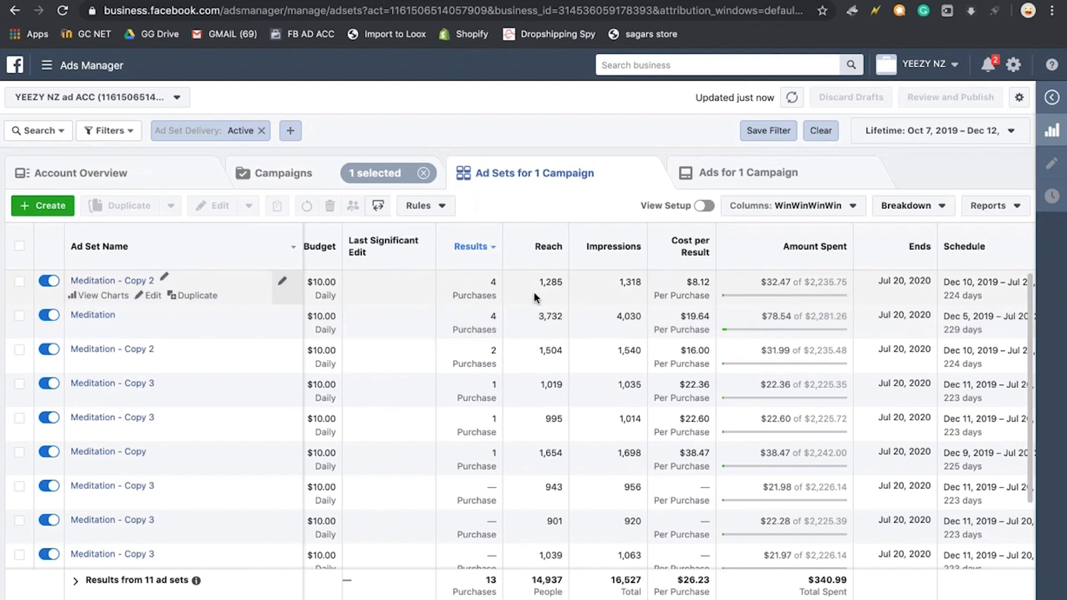
scroll(533, 292, "right", 1)
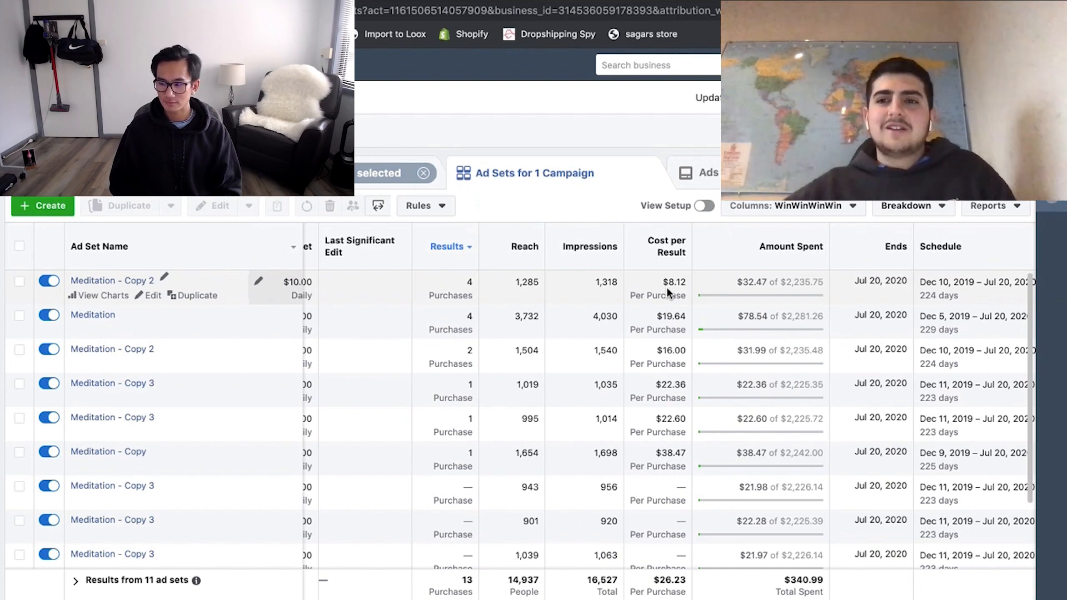
scroll(712, 285, "right", 6)
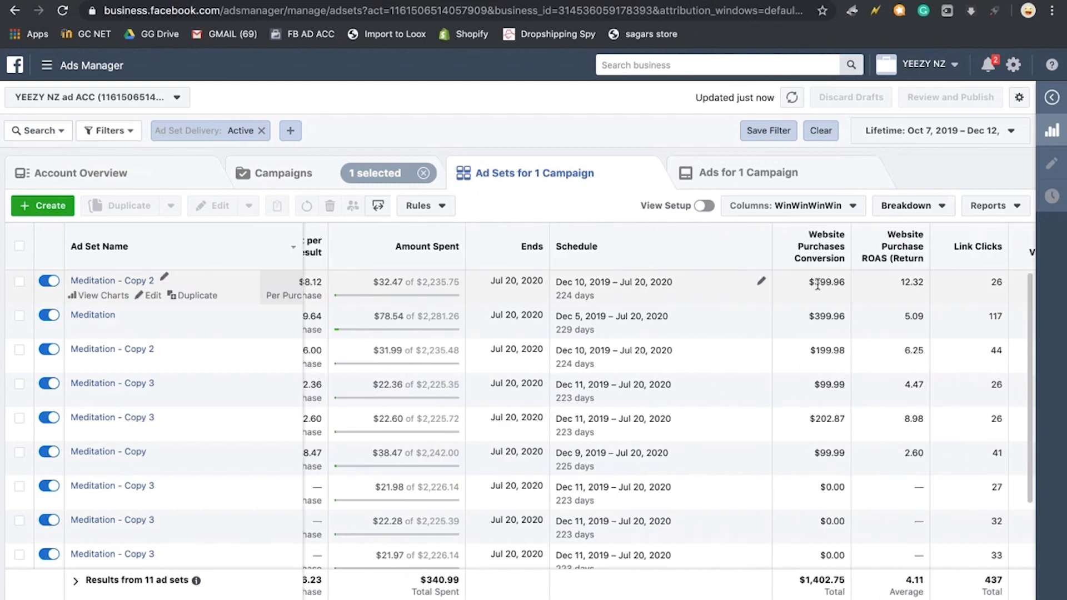
scroll(723, 312, "left", 5)
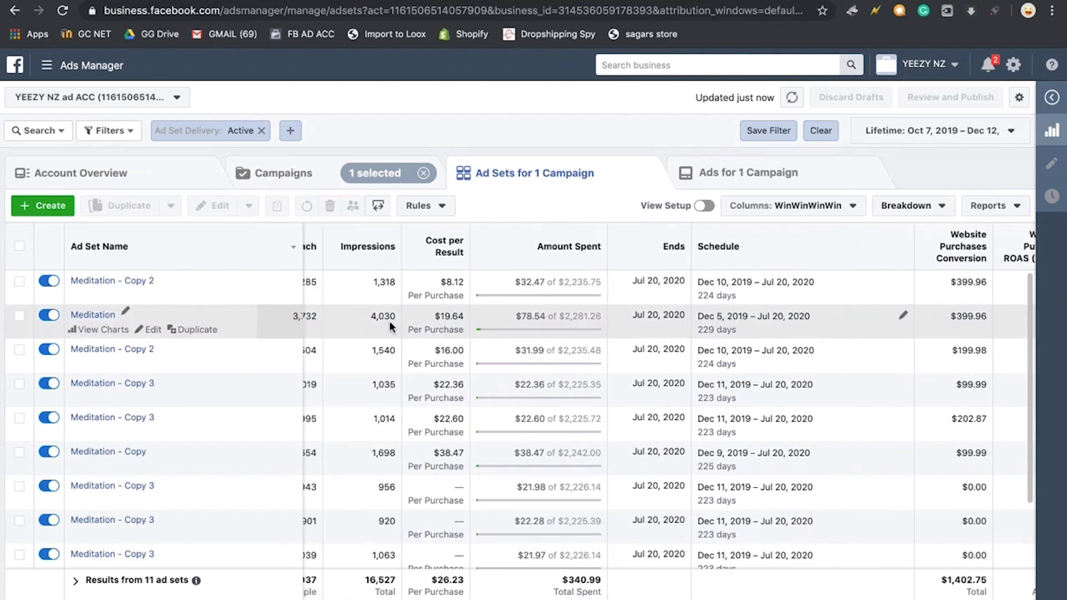
scroll(361, 323, "left", 4)
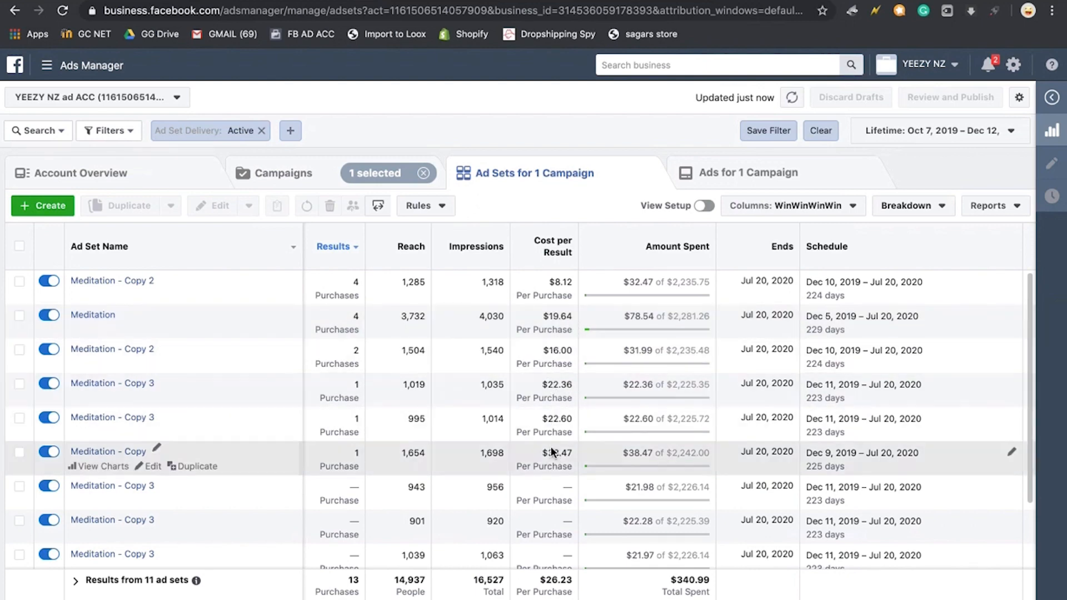
scroll(552, 452, "down", 3)
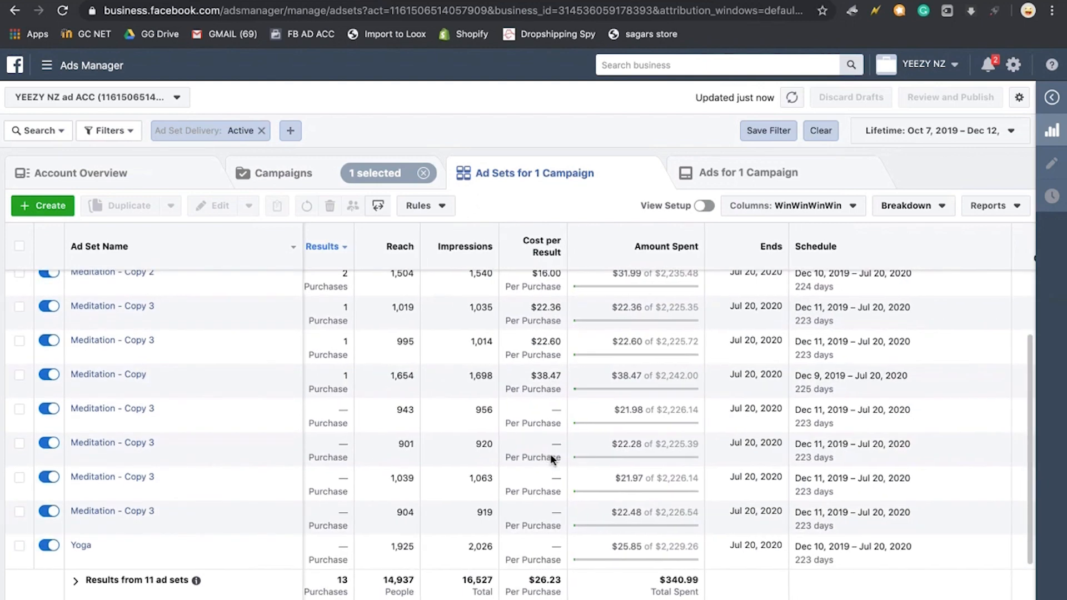
scroll(550, 453, "left", 2)
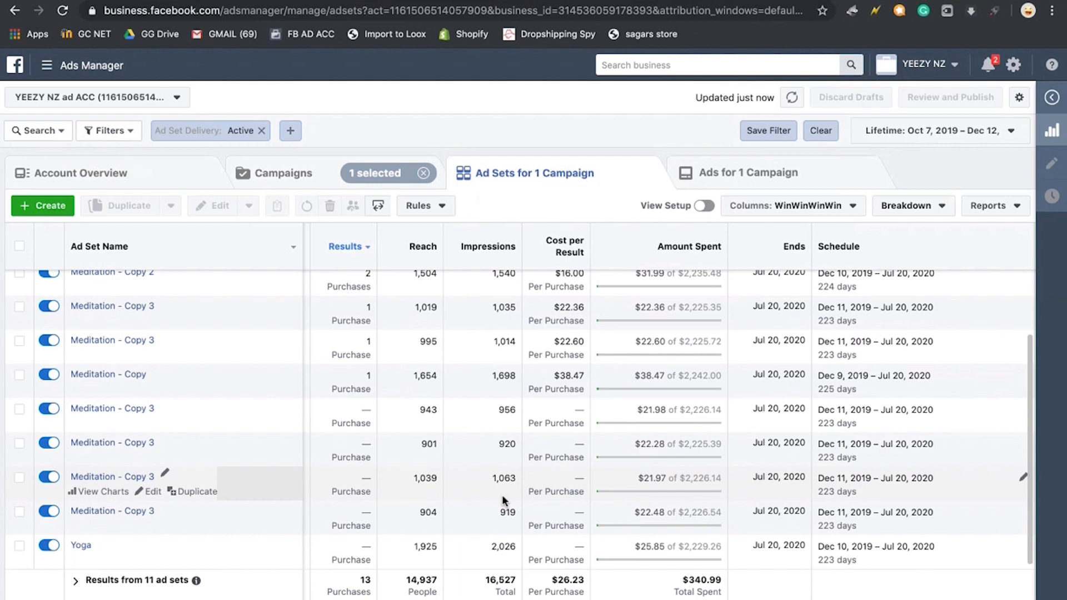
scroll(502, 494, "up", 3)
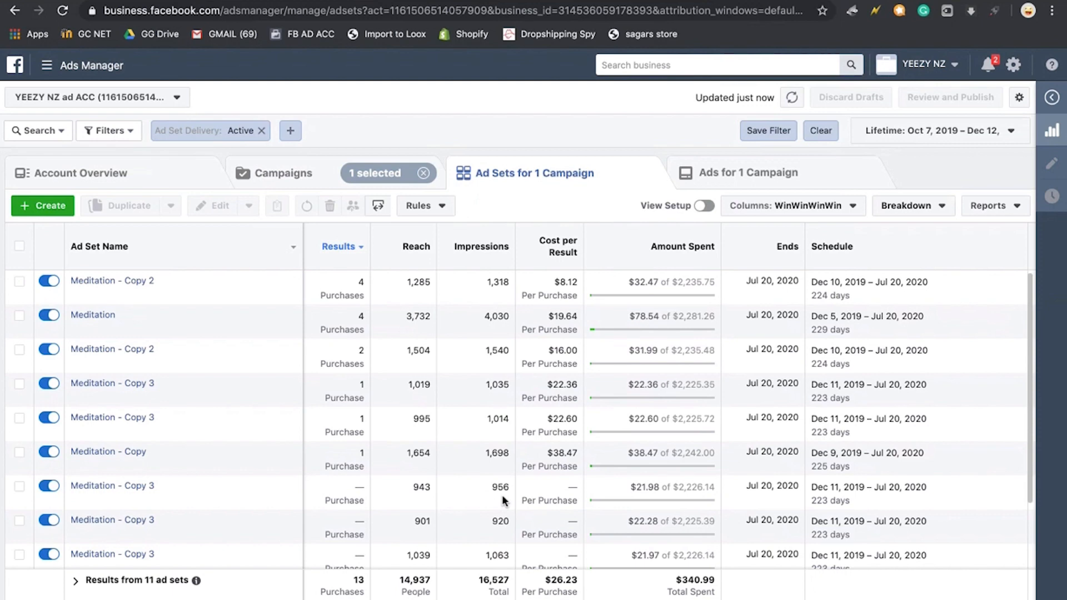
Remove the Active ad set delivery filter and look through the campaign's full list, including the switched-off ad sets.
left_click(261, 131)
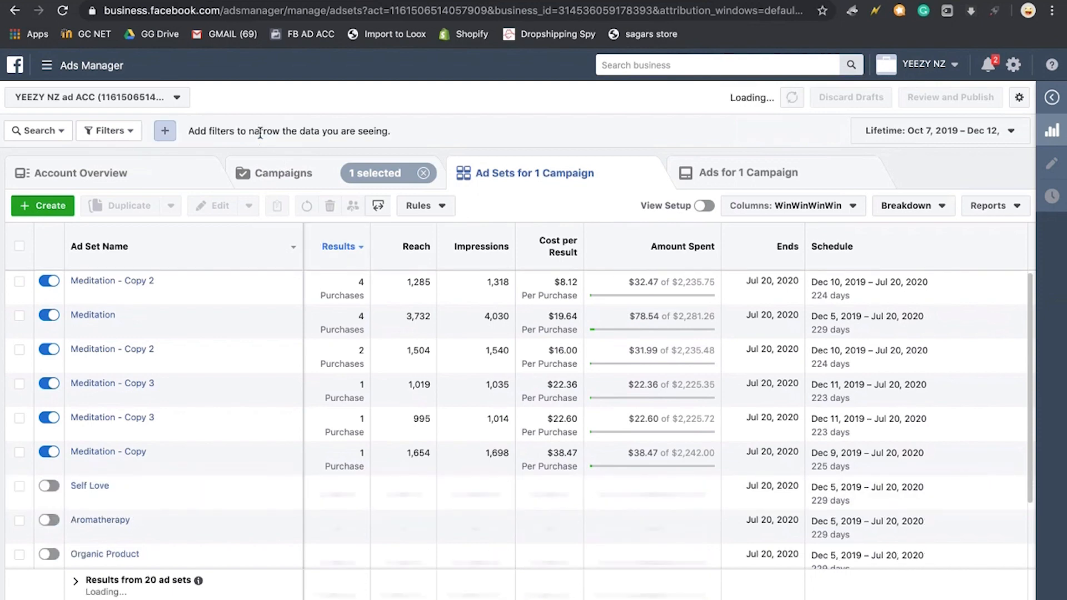
scroll(356, 385, "down", 3)
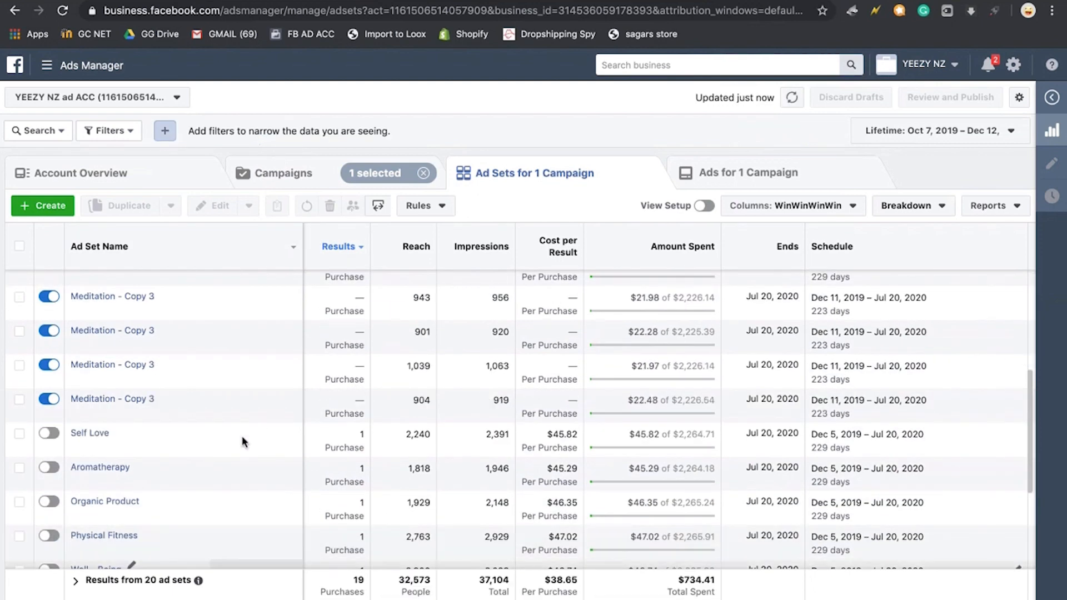
scroll(242, 435, "down", 3)
scroll(211, 522, "right", 1)
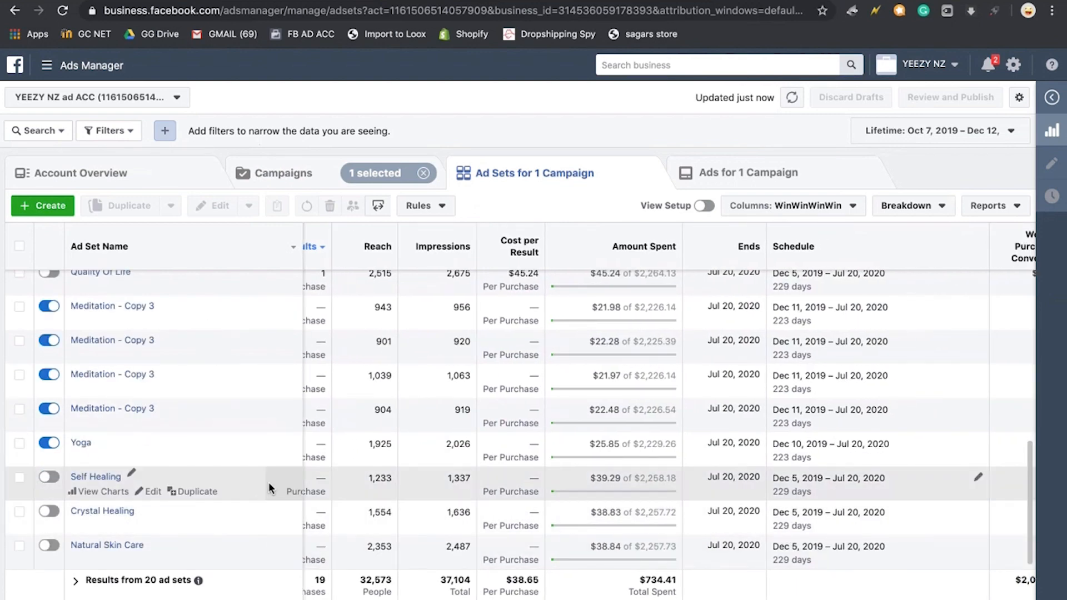
scroll(276, 562, "up", 7)
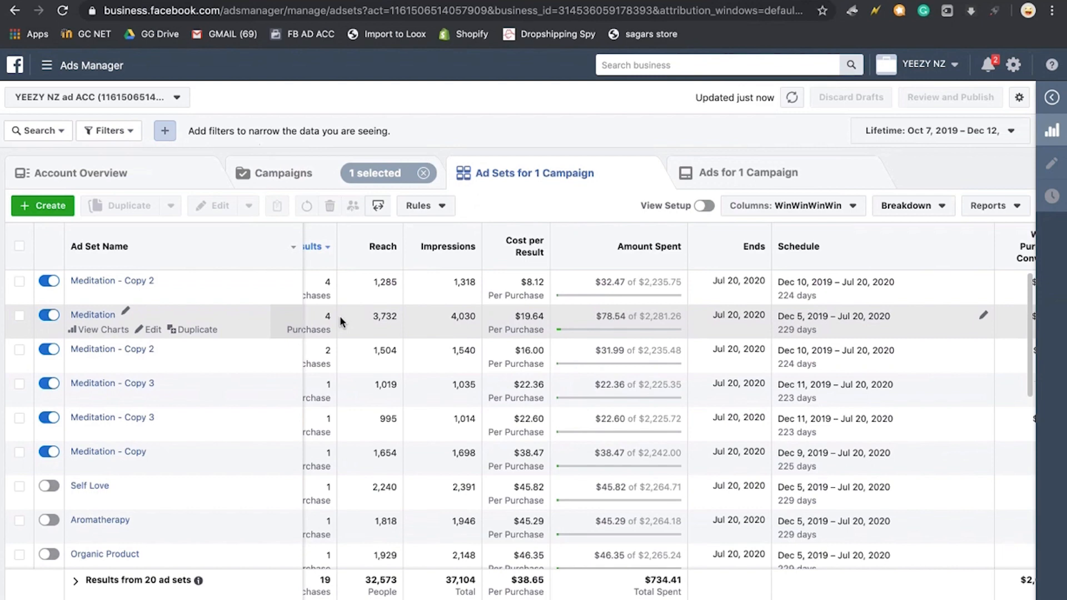
Compare purchases, cost per result, amount spent and daily budget across the active and inactive ad sets.
scroll(445, 393, "left", 3)
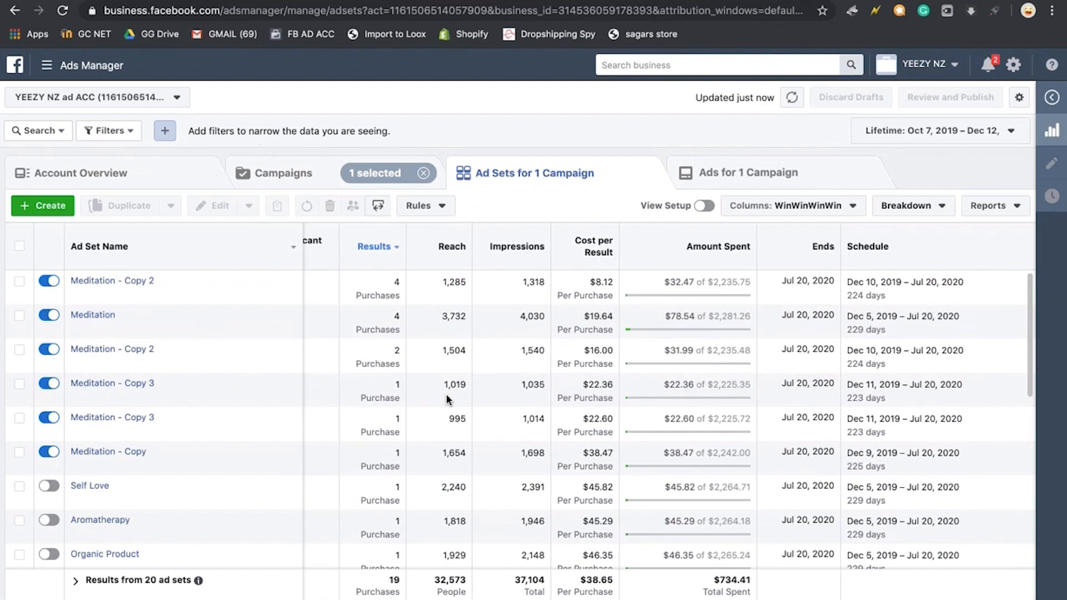
scroll(681, 409, "down", 1)
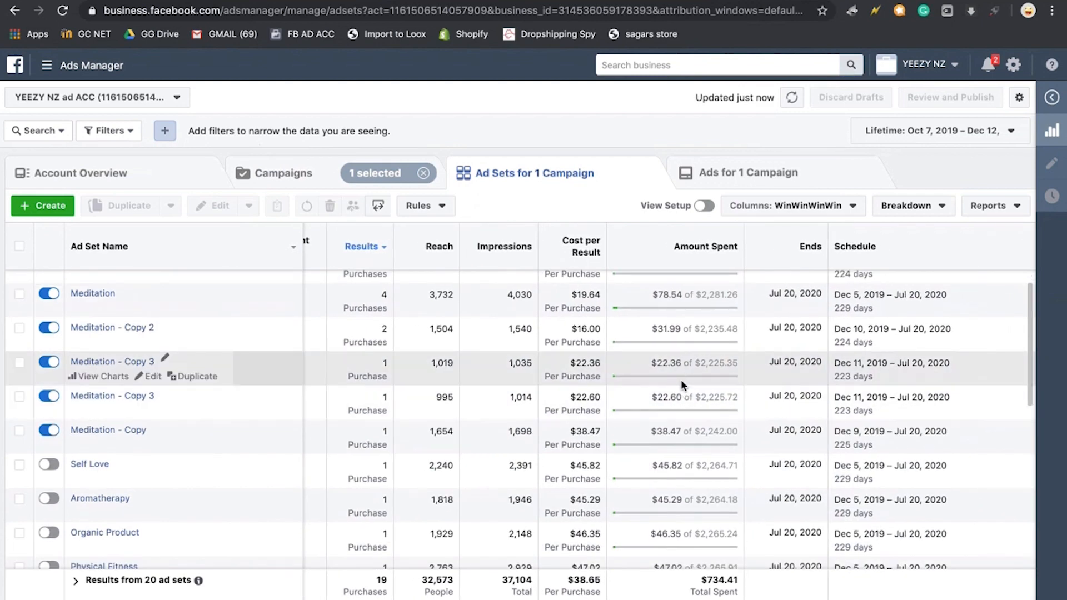
scroll(675, 394, "right", 1)
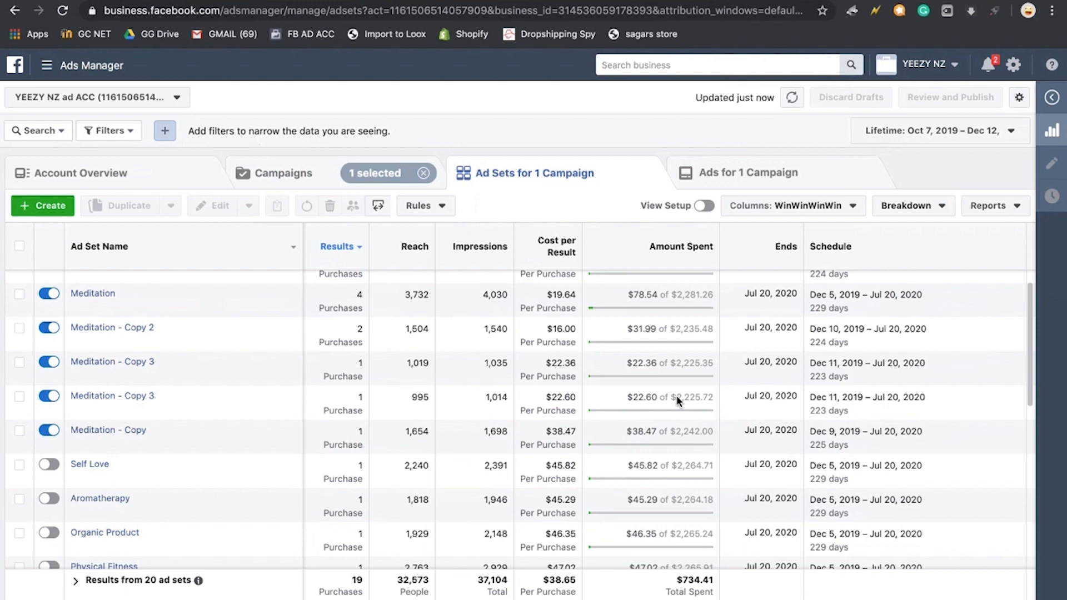
scroll(675, 395, "up", 1)
mouse_move(374, 317)
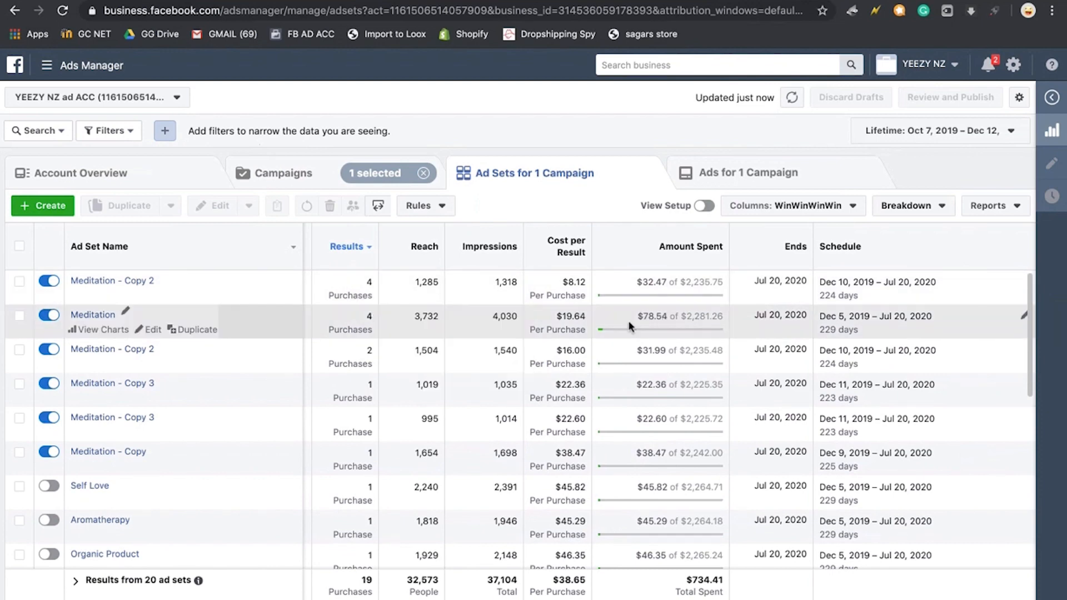
scroll(613, 321, "right", 1)
scroll(505, 295, "left", 5)
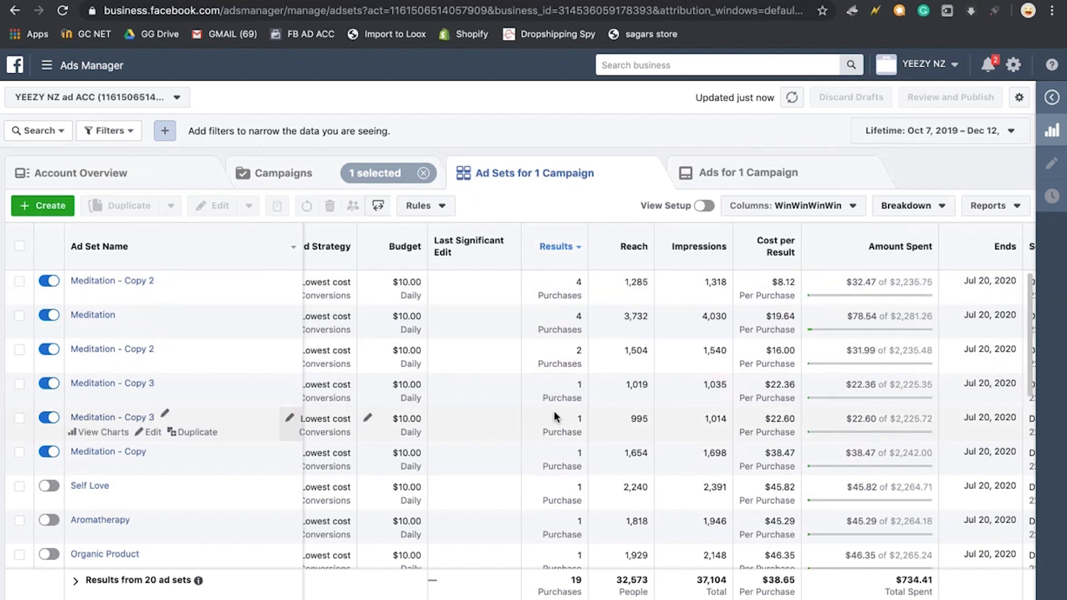
scroll(554, 411, "down", 5)
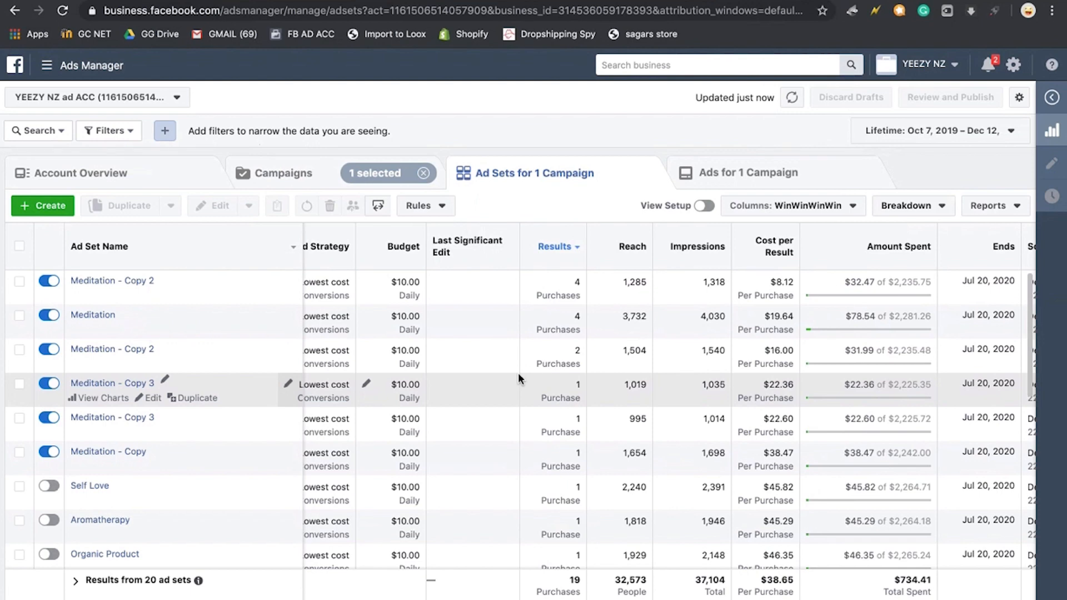
Customize the table columns by searching the metrics for "cost per add" and including the Cost of Adds to Cart.
scroll(518, 378, "right", 10)
left_click(817, 207)
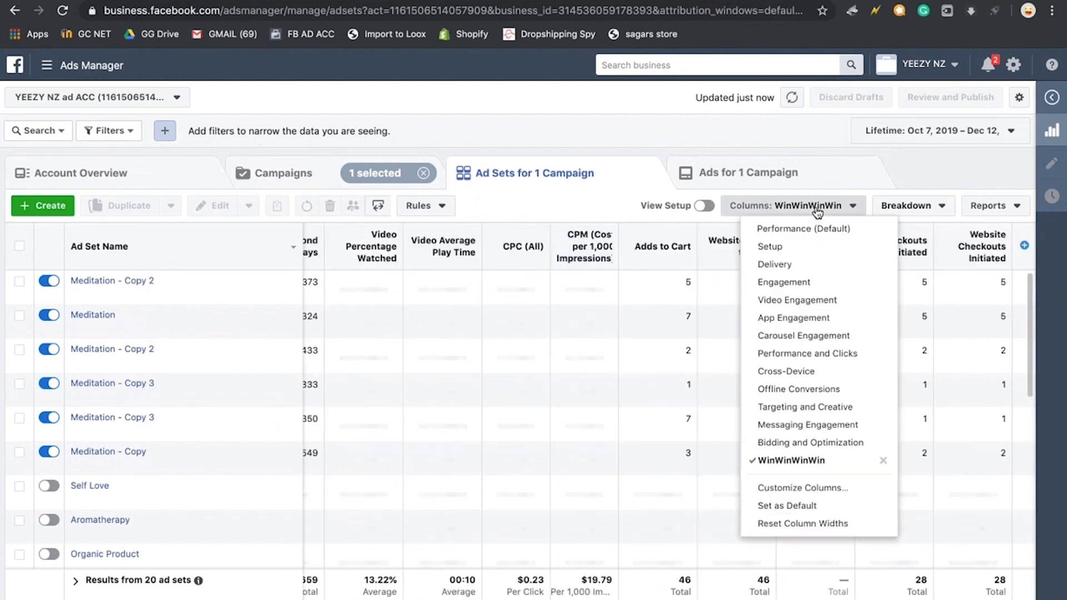
left_click(790, 494)
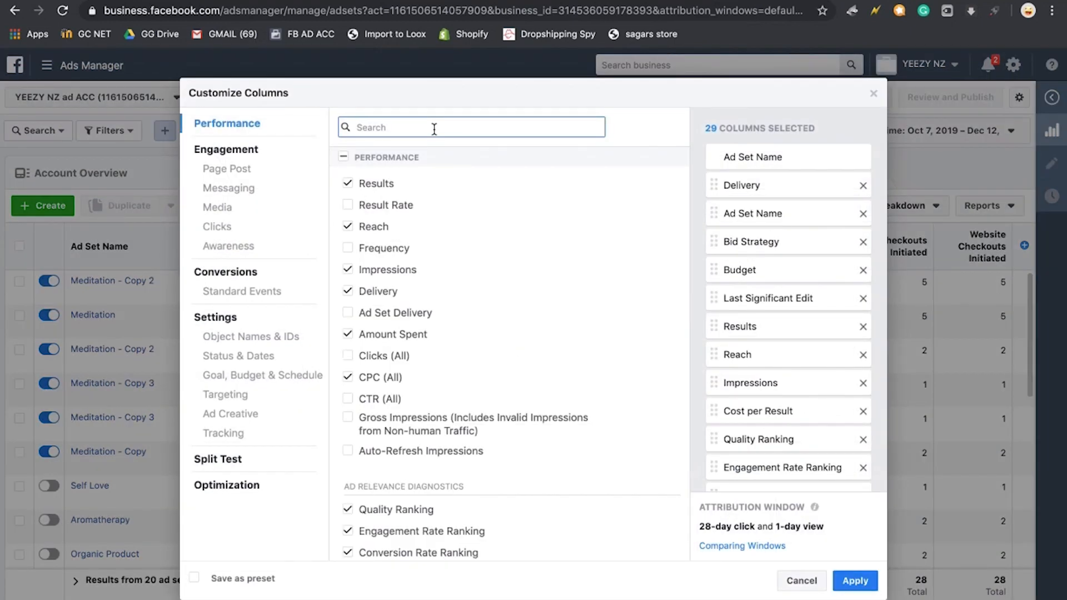
type("cost per a")
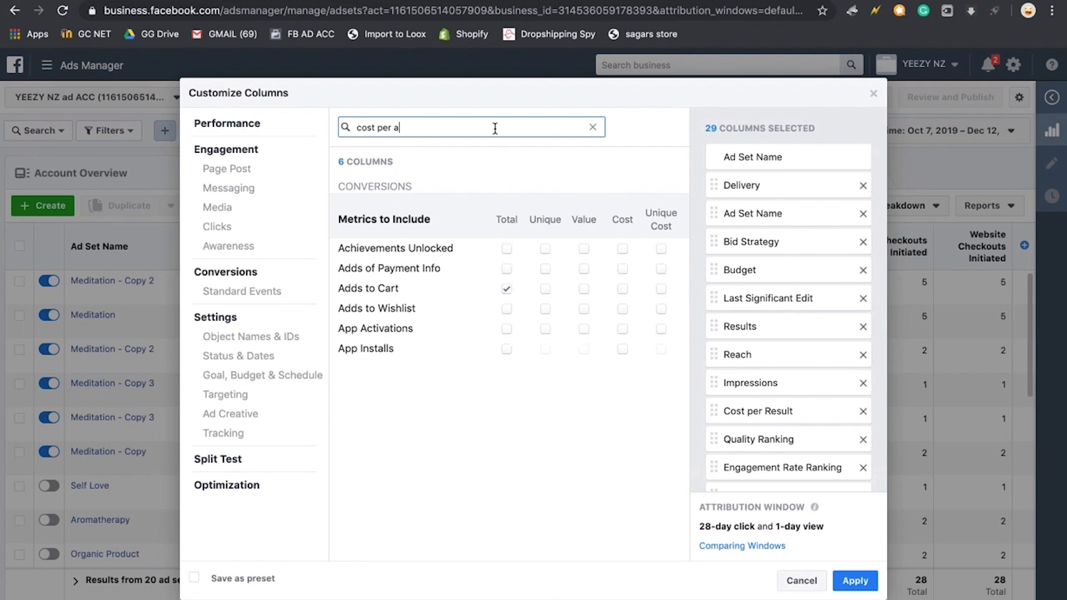
key("BackSpace")
key("BackSpace")
key("BackSpace")
key("BackSpace")
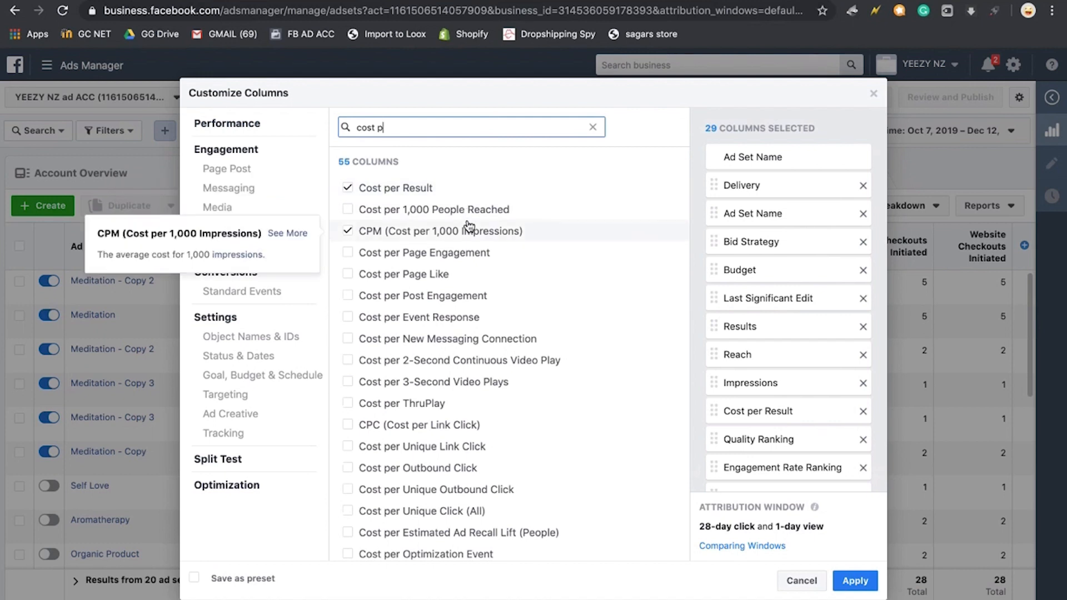
type("er add")
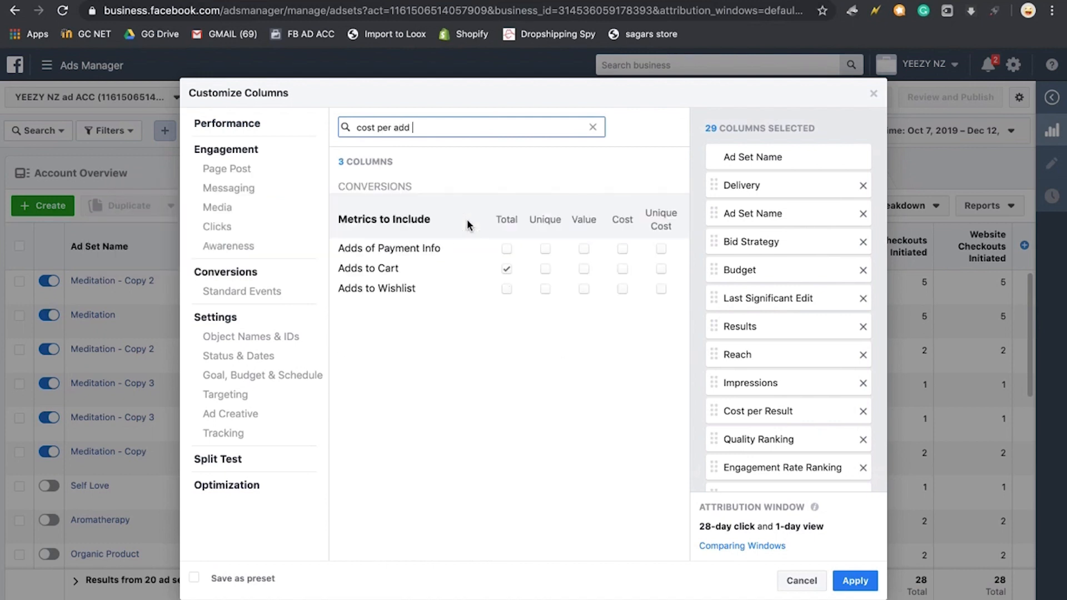
left_click(506, 269)
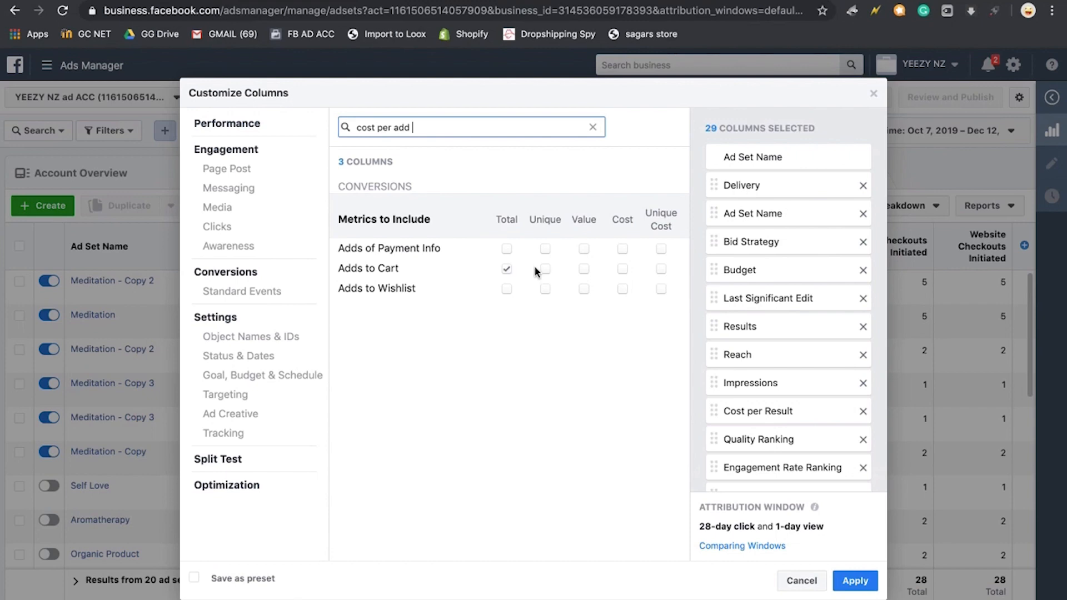
left_click(622, 269)
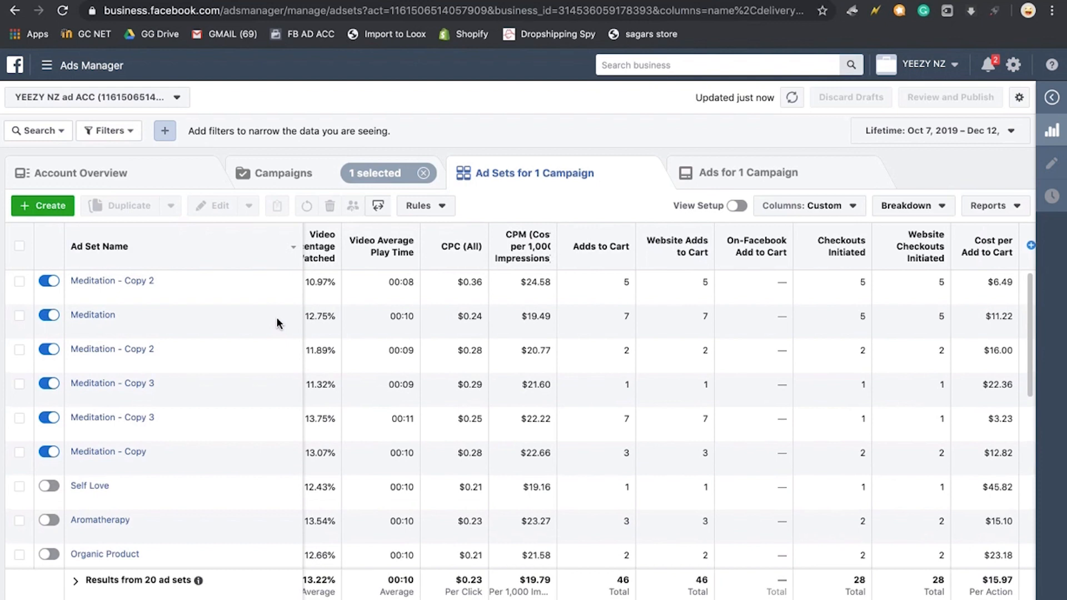
Check the ad sets' cost per add to cart and return to the campaign list.
scroll(279, 324, "right", 1)
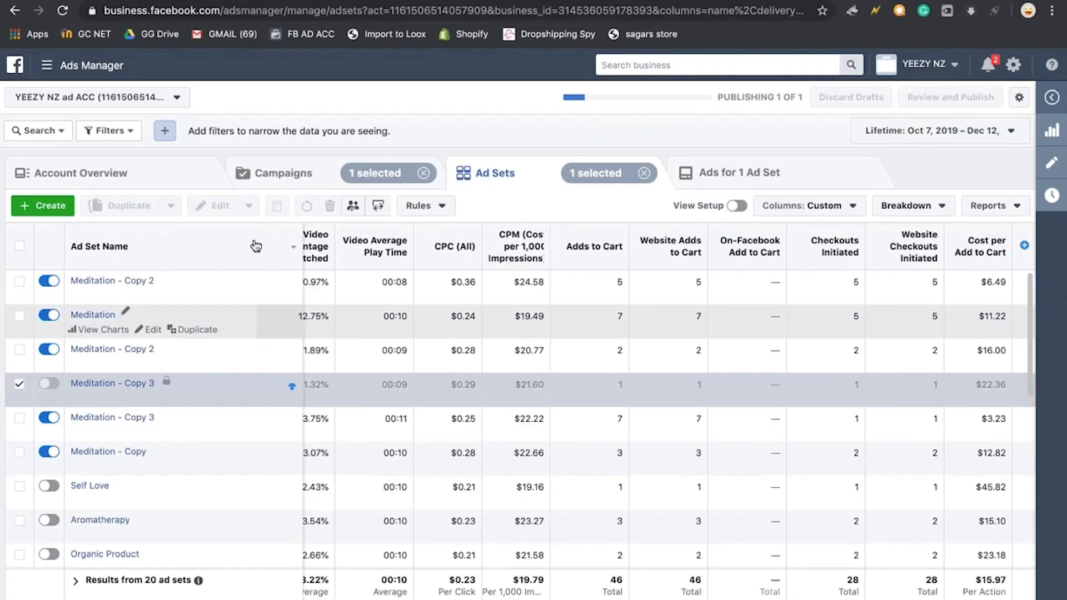
left_click(273, 175)
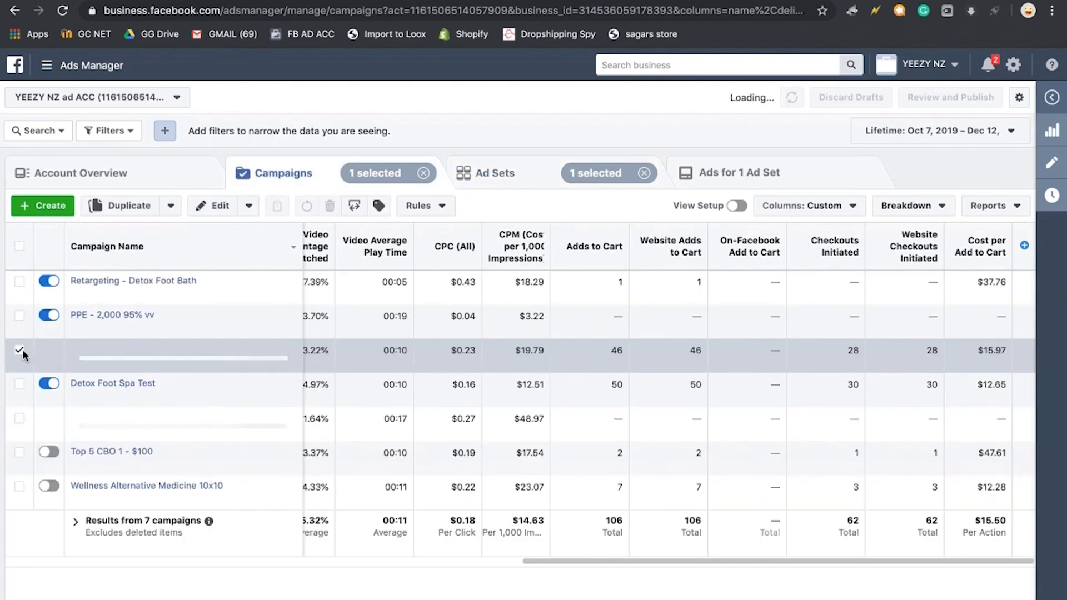
Filter the campaign list to Active ad set delivery.
left_click(114, 133)
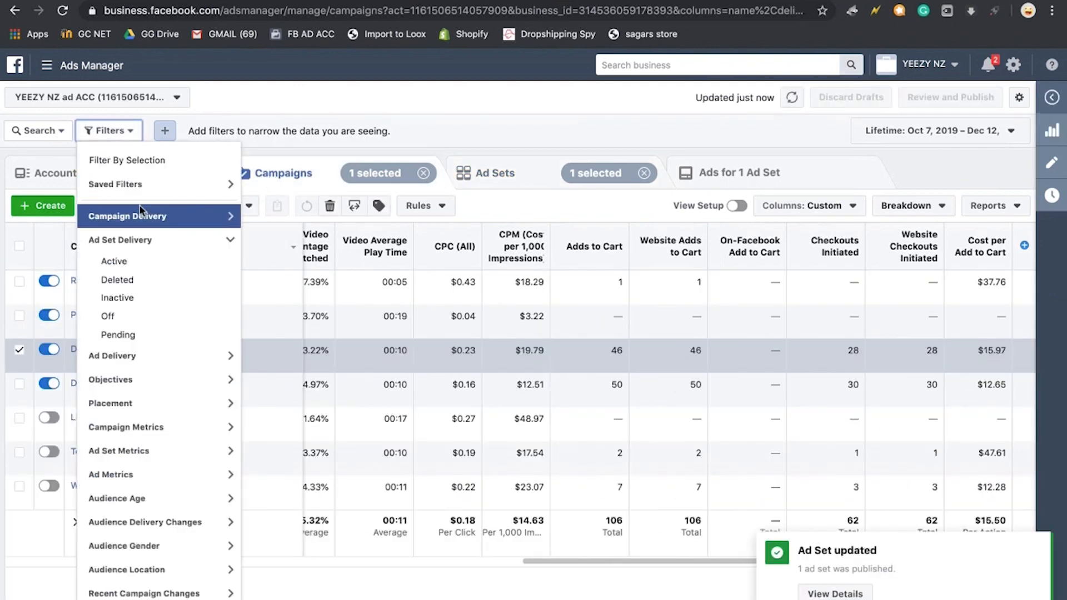
left_click(128, 263)
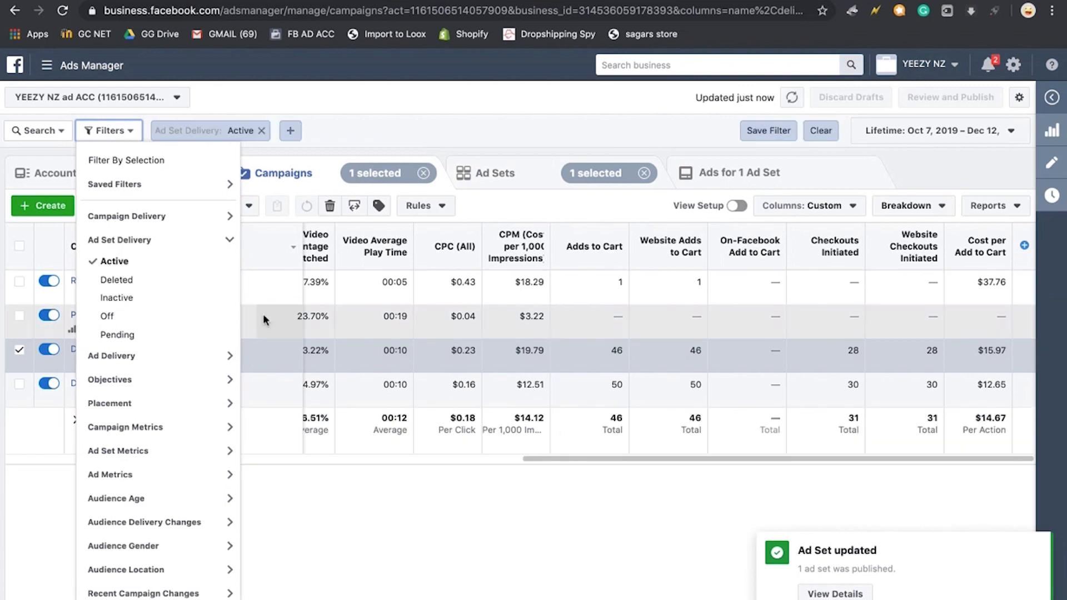
left_click(325, 524)
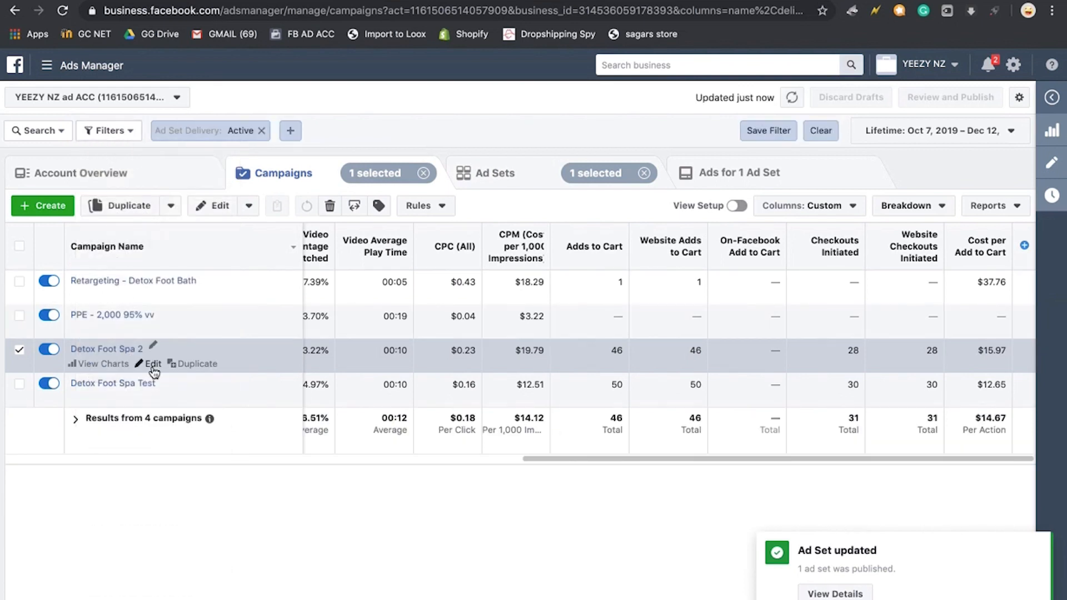
Open only the Detox Foot Spa Test campaign and compare its active ad sets' adds to cart, purchases, cost per result, amount spent and budgets.
left_click(20, 349)
left_click(120, 384)
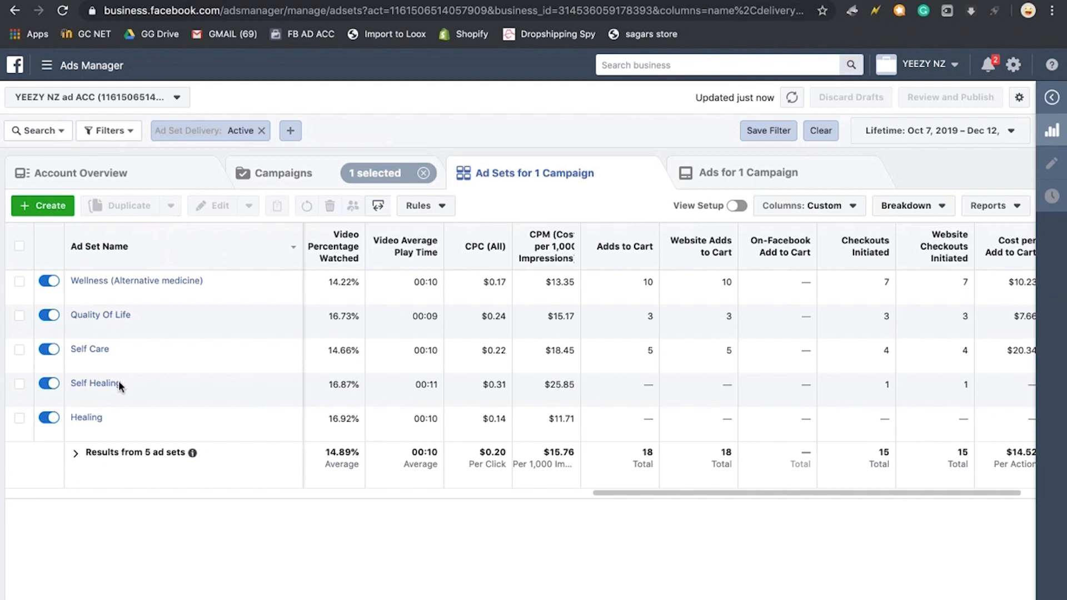
mouse_move(119, 380)
mouse_move(108, 355)
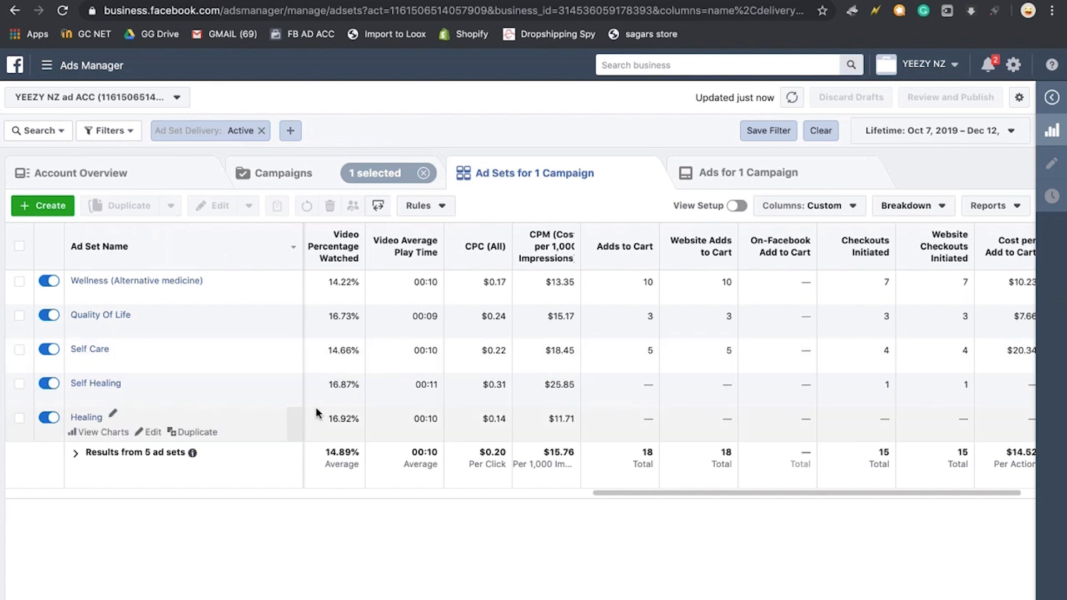
scroll(316, 414, "left", 5)
scroll(315, 413, "left", 10)
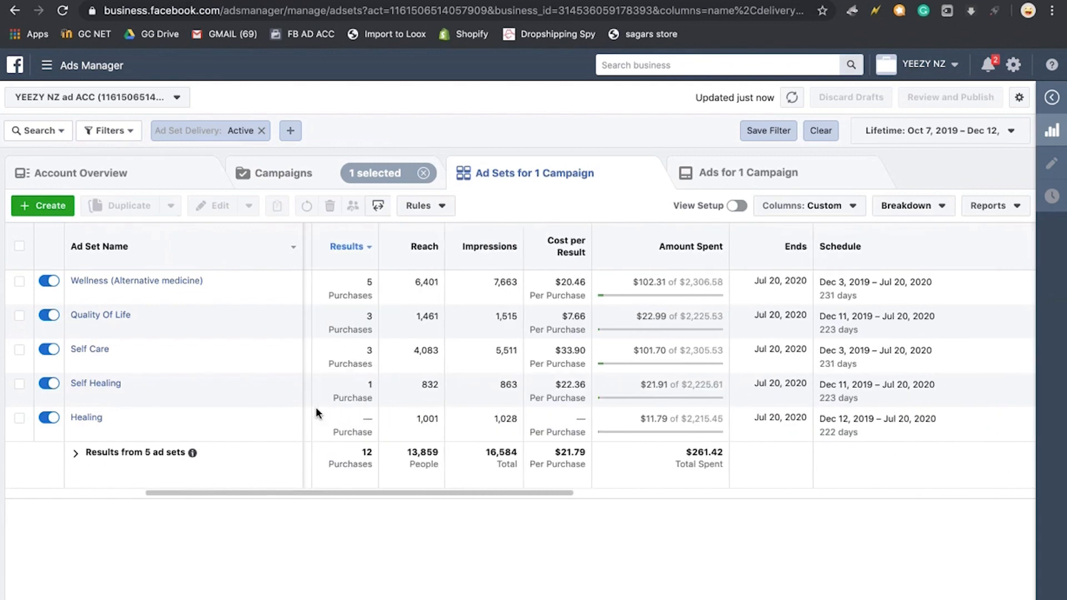
scroll(356, 417, "left", 2)
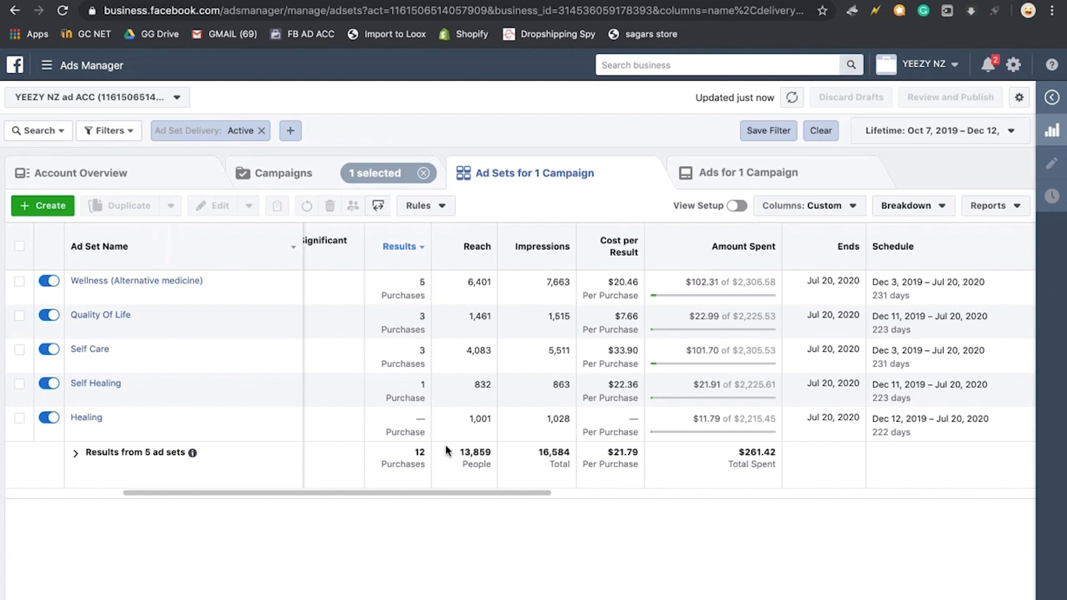
scroll(446, 450, "left", 8)
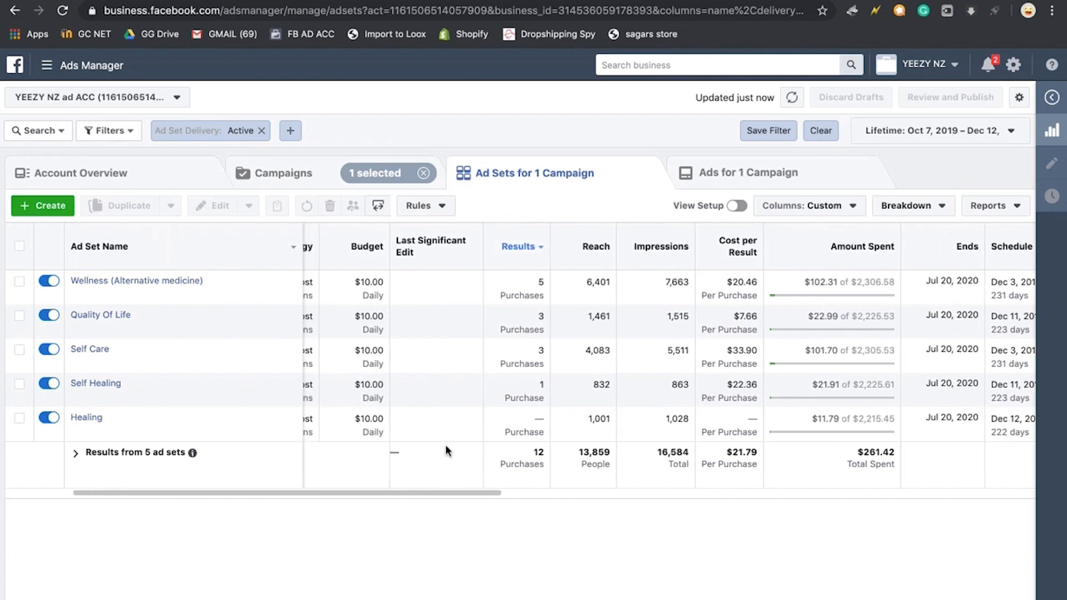
scroll(383, 385, "left", 4)
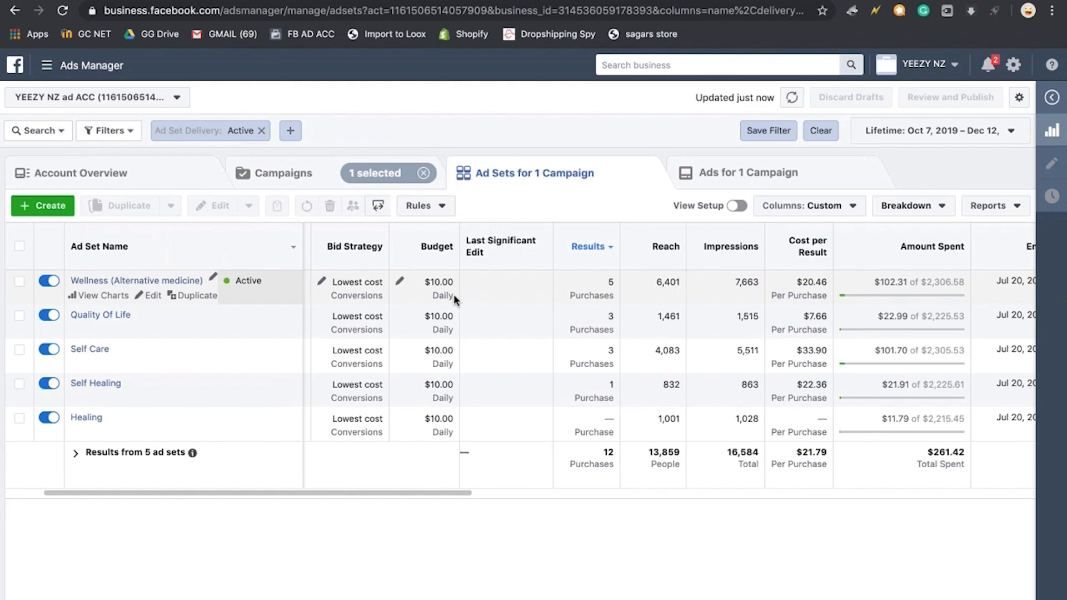
Open the PPE - 2,000 95% vv campaign from the campaign list and review its ad sets' engagement and cost metrics.
left_click(272, 174)
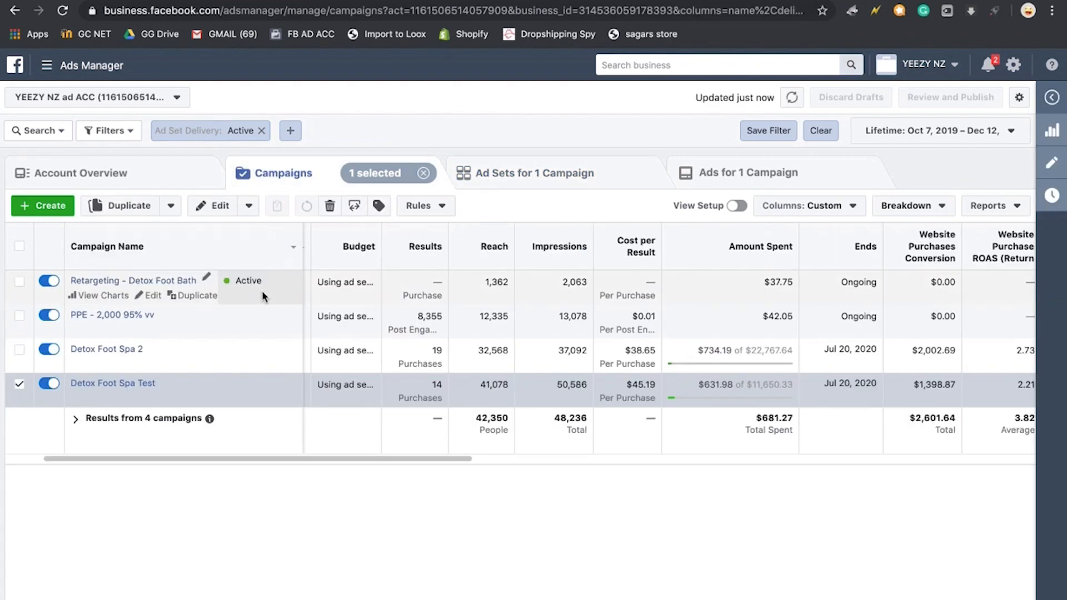
left_click(118, 315)
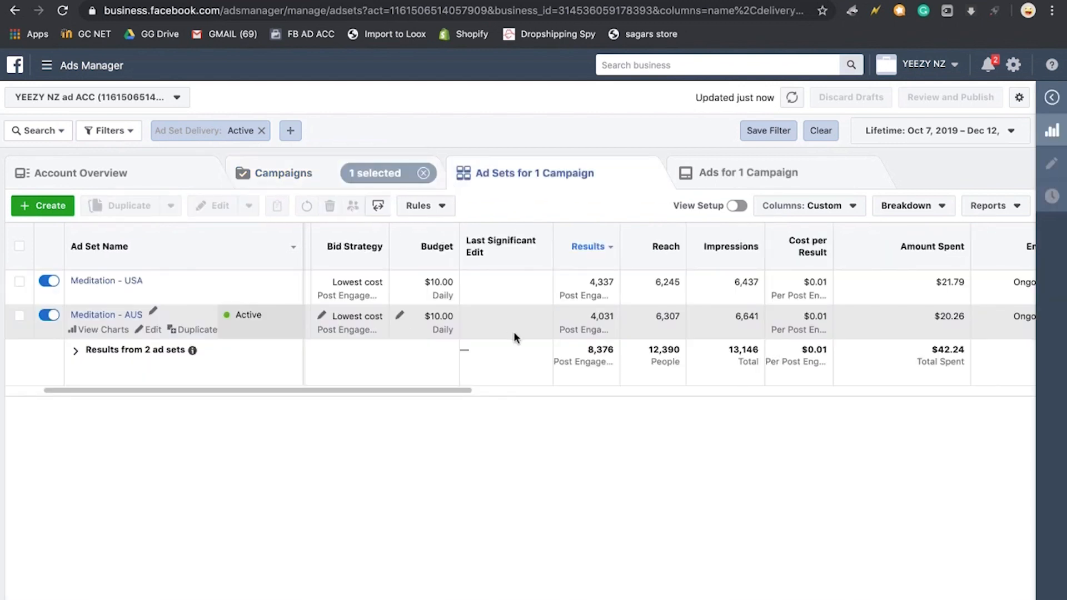
scroll(513, 332, "right", 2)
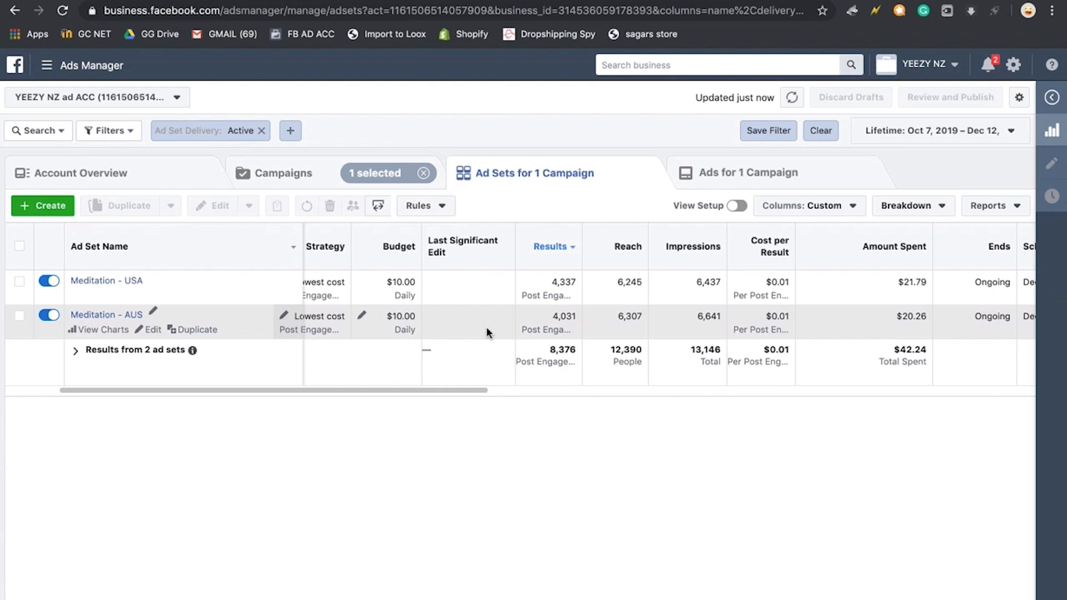
scroll(486, 332, "right", 15)
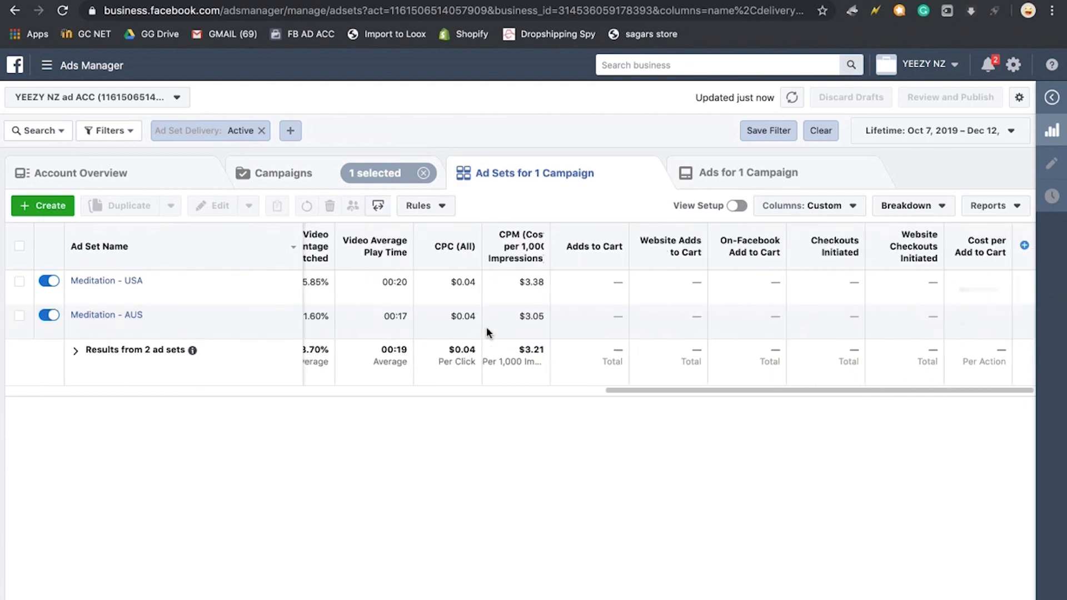
Customize the table columns by searching the metrics for "95" and including Video Plays at 95%, and bring that column into view.
left_click(812, 209)
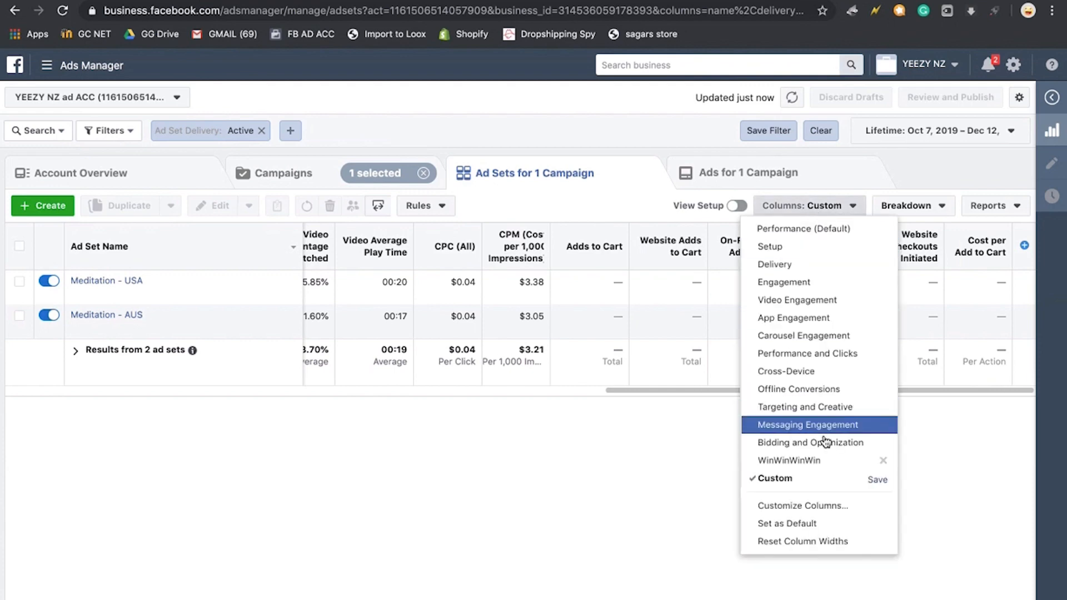
left_click(794, 506)
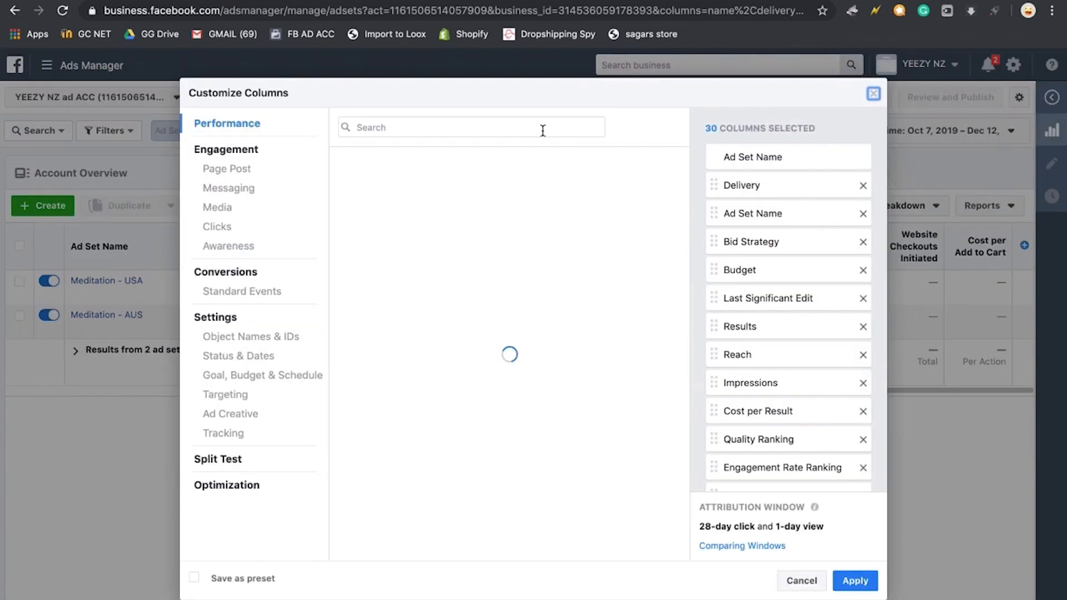
left_click(507, 127)
type("95")
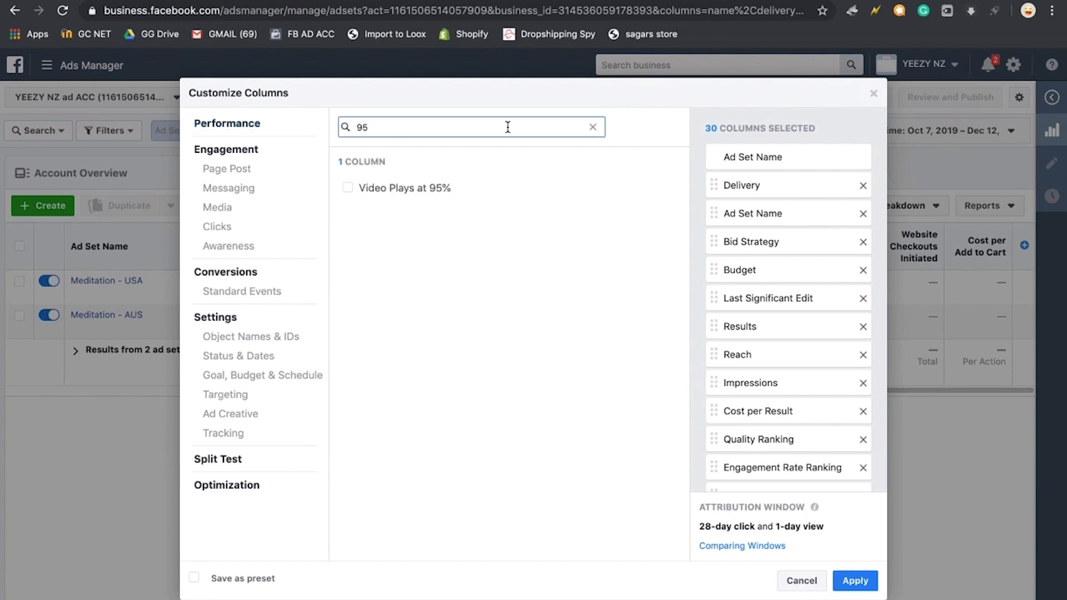
left_click(451, 186)
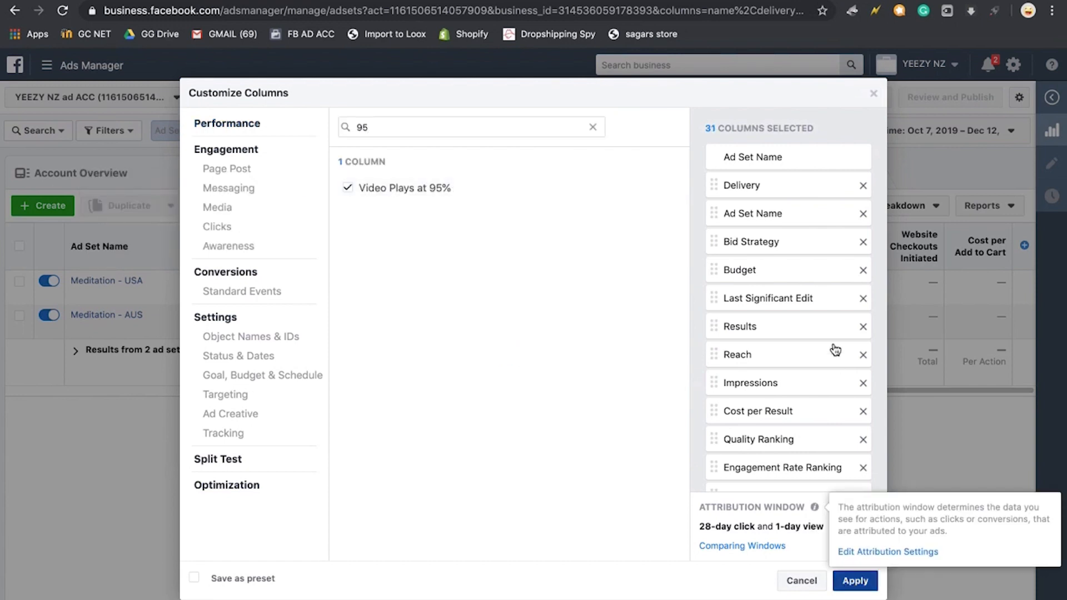
scroll(825, 332, "right", 2)
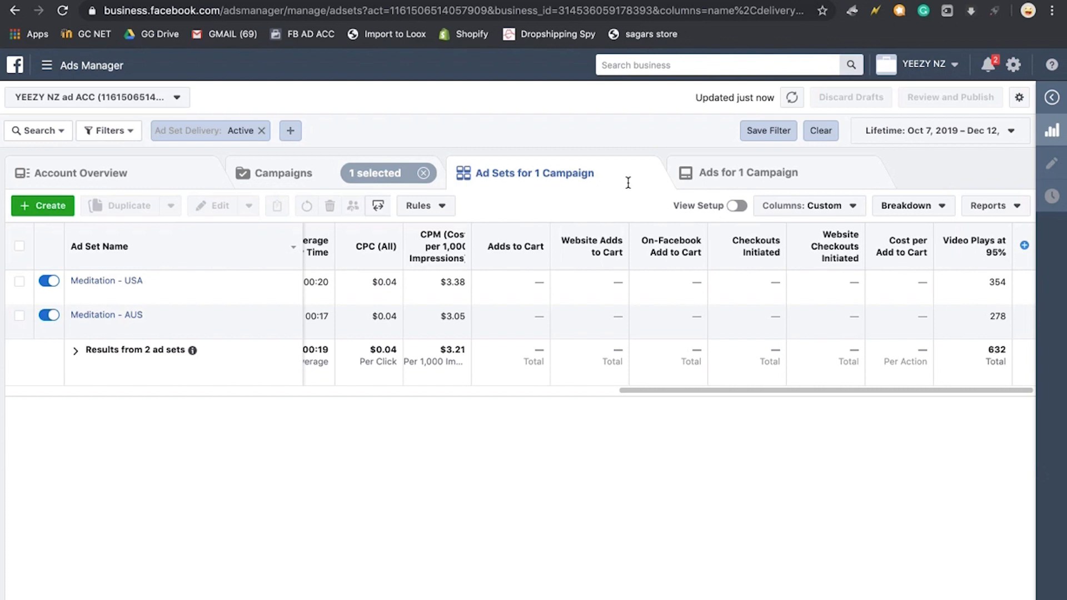
Return to the campaign list, switch to Skype and read the scaling action points in the call's chat.
left_click(299, 173)
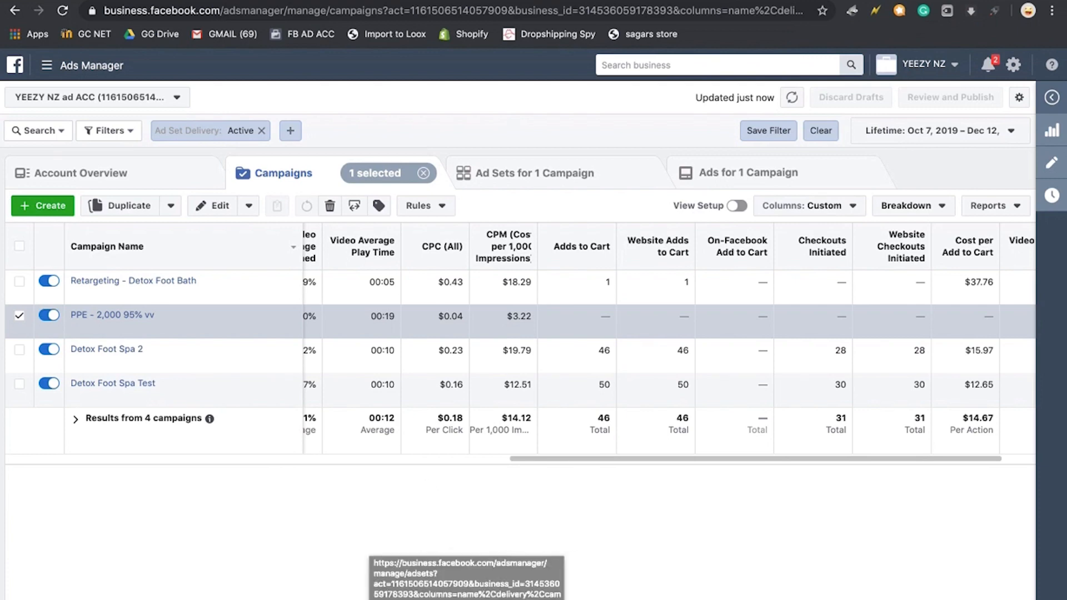
key("F4")
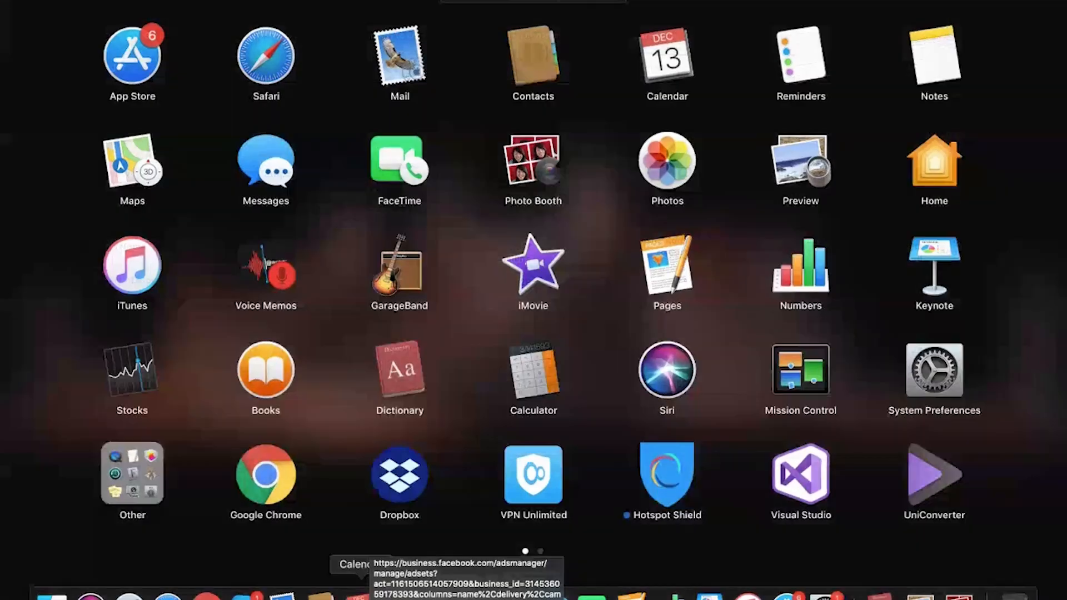
left_click(243, 596)
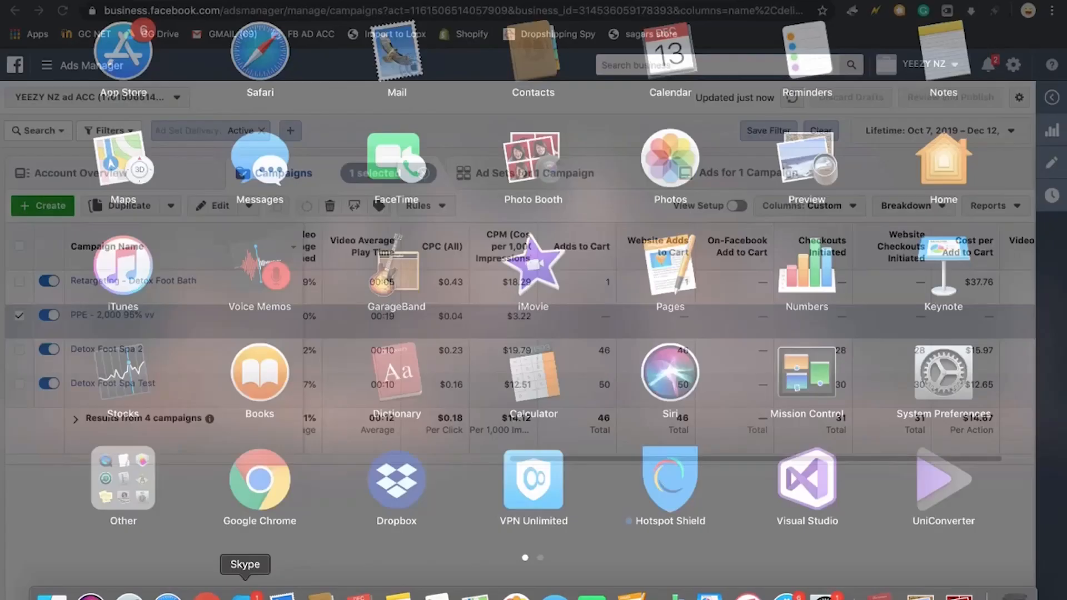
left_click(862, 505)
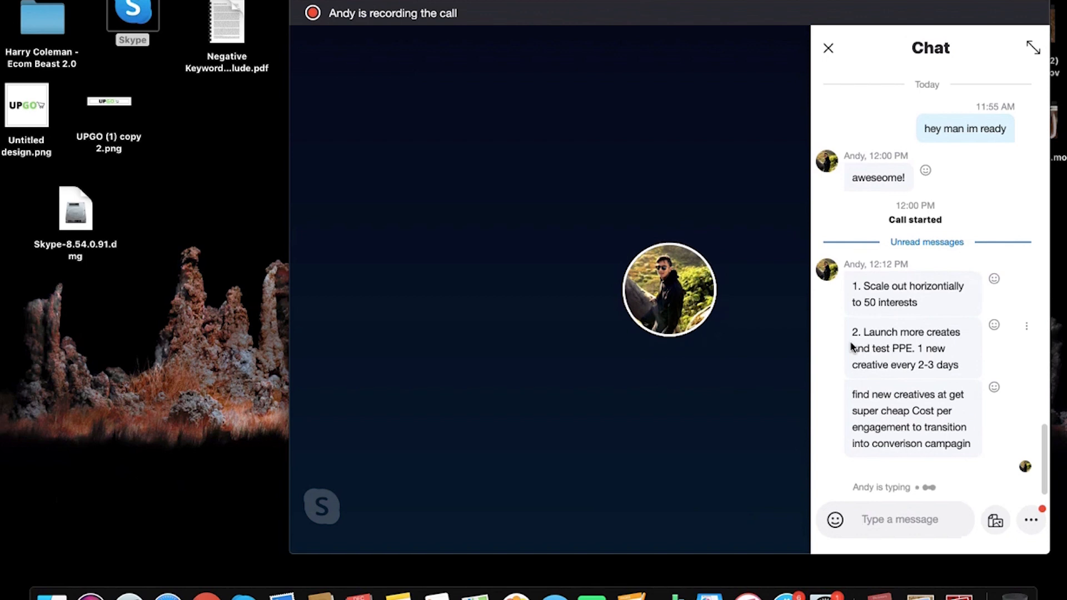
mouse_move(624, 324)
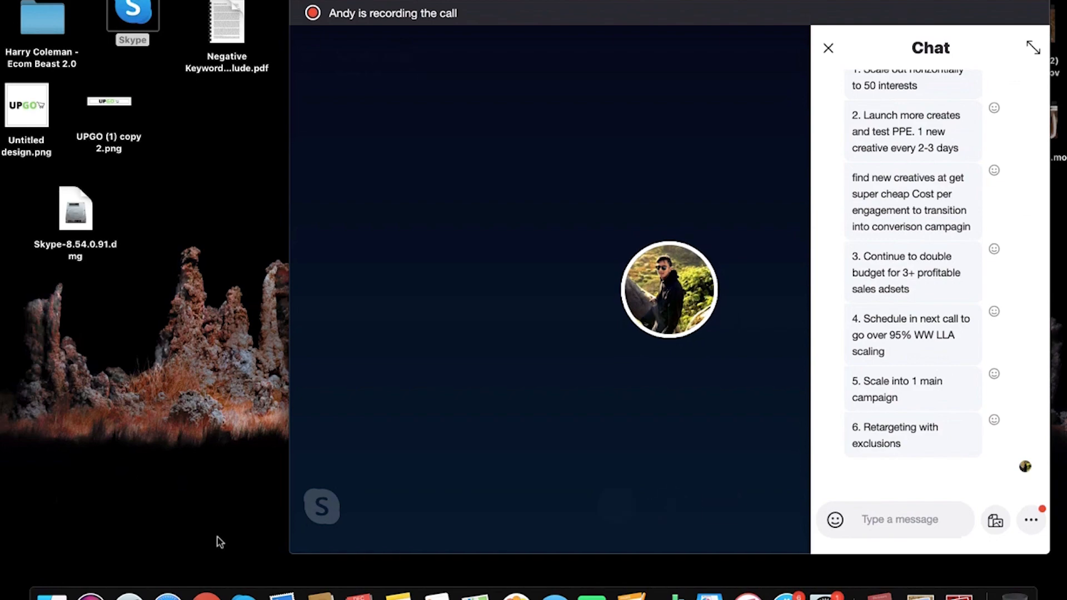
Switch back to Ads Manager in Chrome, deselect the PPE - 2,000 95% vv campaign and open the Detox Foot Spa 2 campaign's ad sets.
left_click(206, 595)
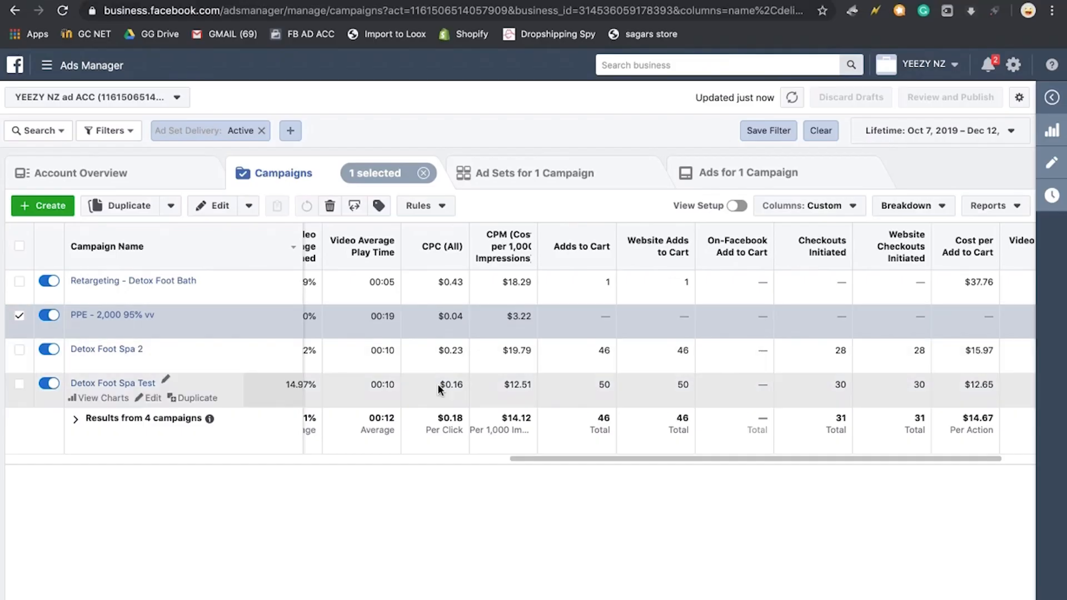
scroll(438, 385, "left", 2)
left_click(16, 319)
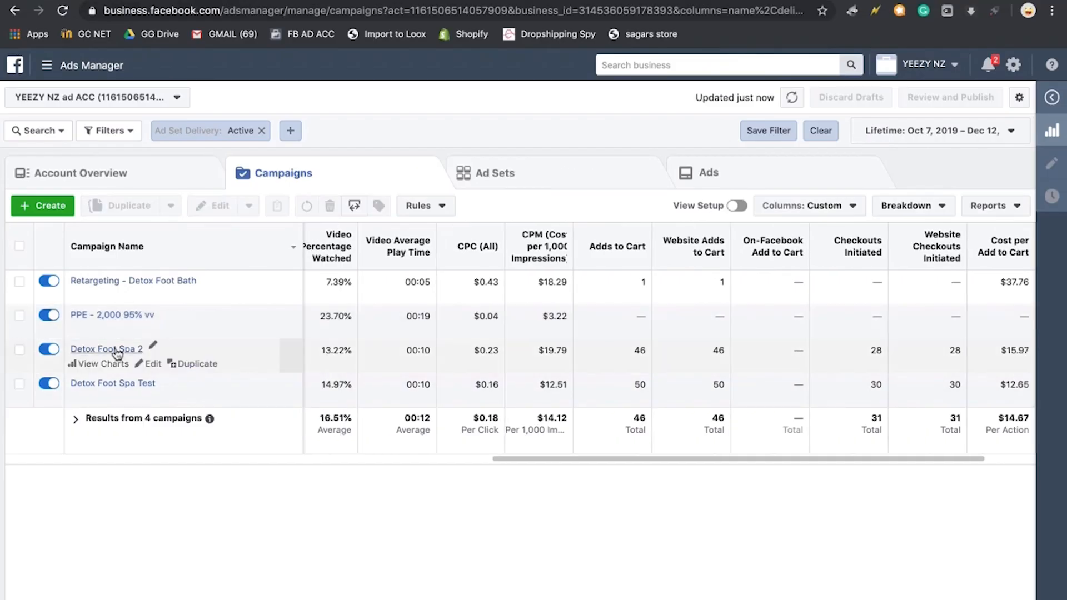
left_click(111, 349)
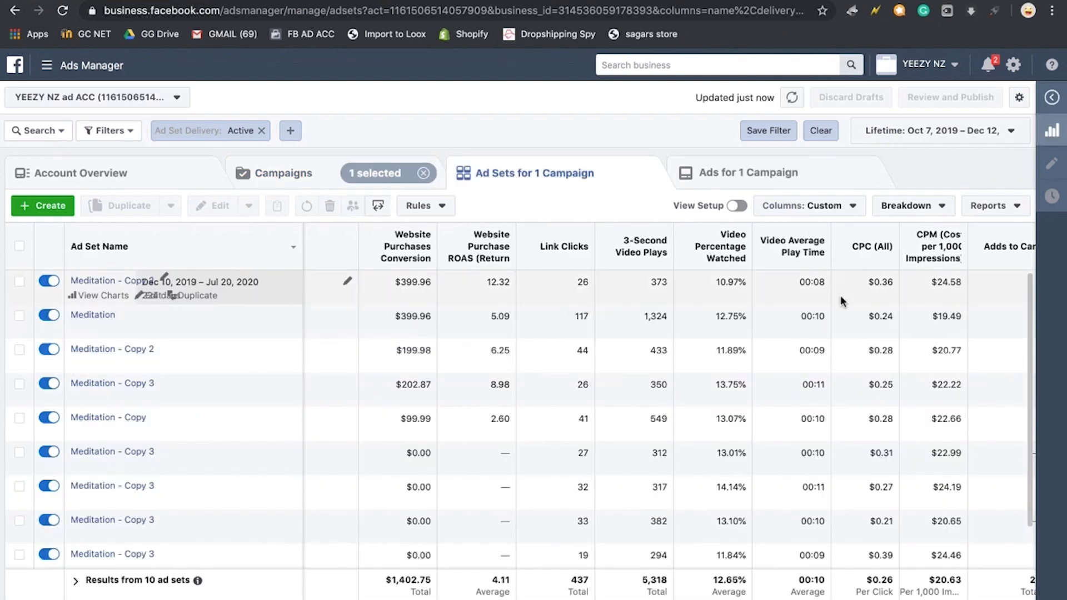